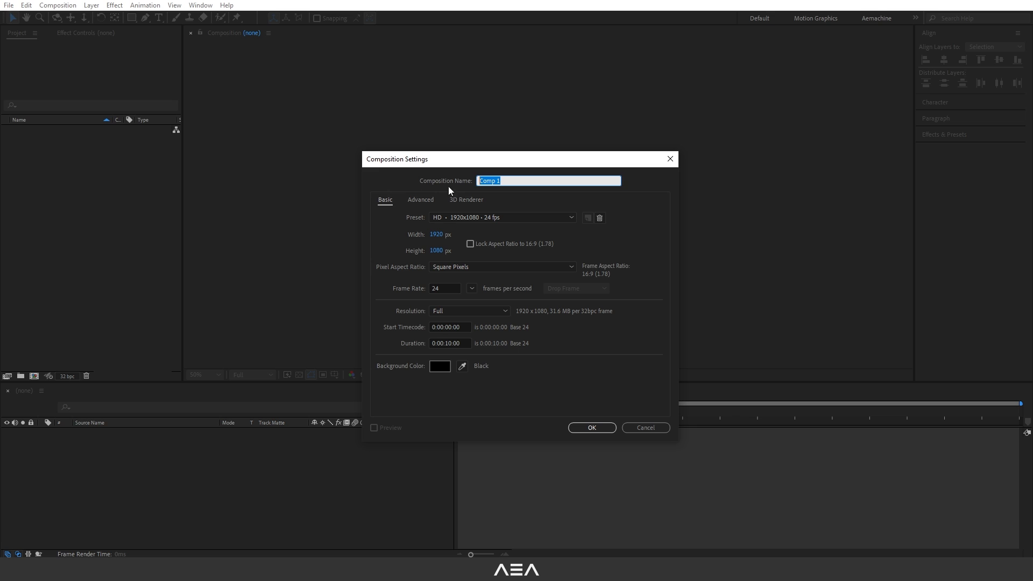
# Create a composition named "Looping Fireflies" at 1920x1080, 24 fps, with a duration of 10 seconds.
pyautogui.write('Looping Fireflies')
pyautogui.click(409, 218)
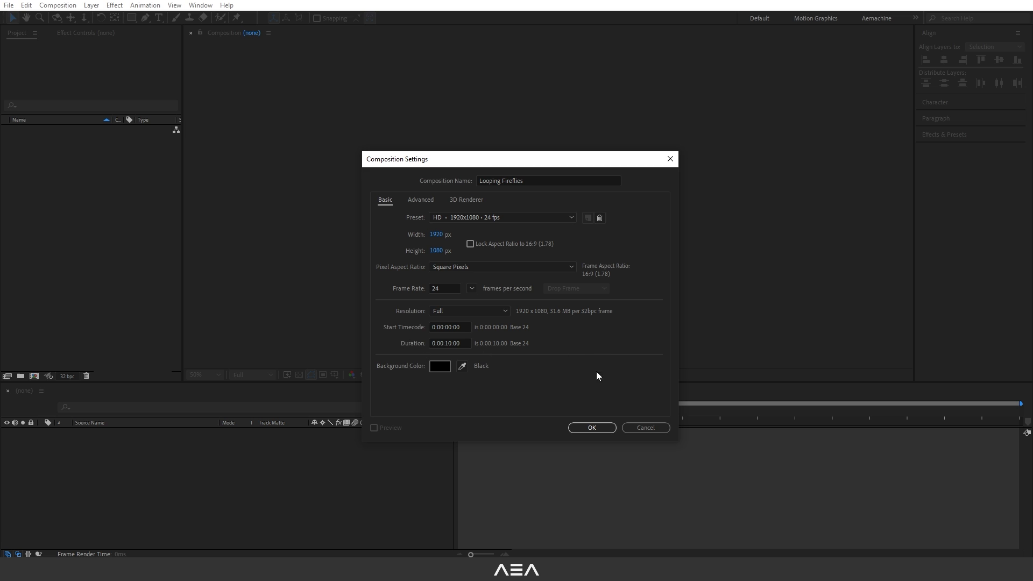
pyautogui.click(592, 428)
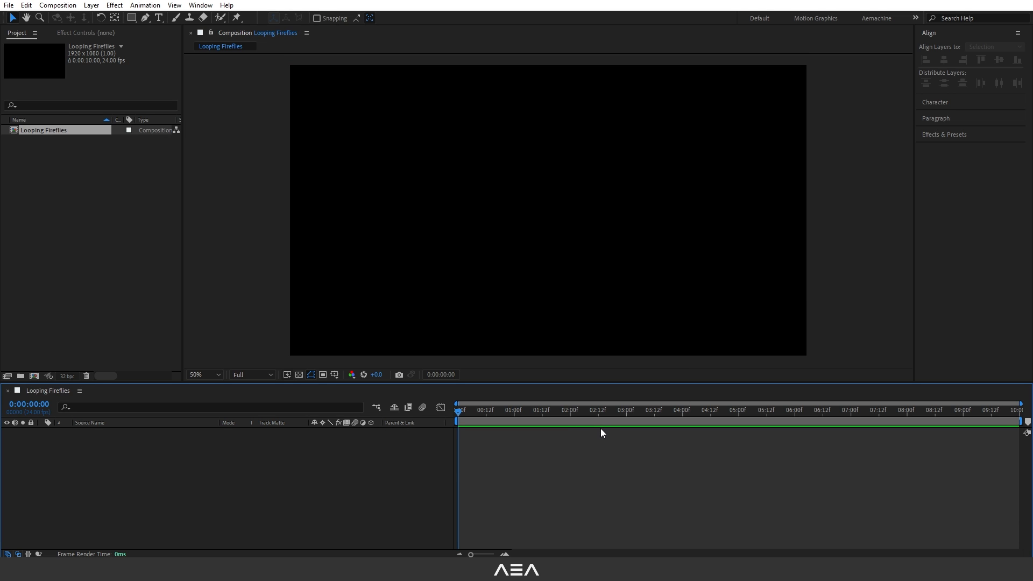
# Add a new 1920x1080 solid layer named "Trapcode Form" to the composition.
pyautogui.rightClick(141, 453)
pyautogui.moveTo(226, 323)
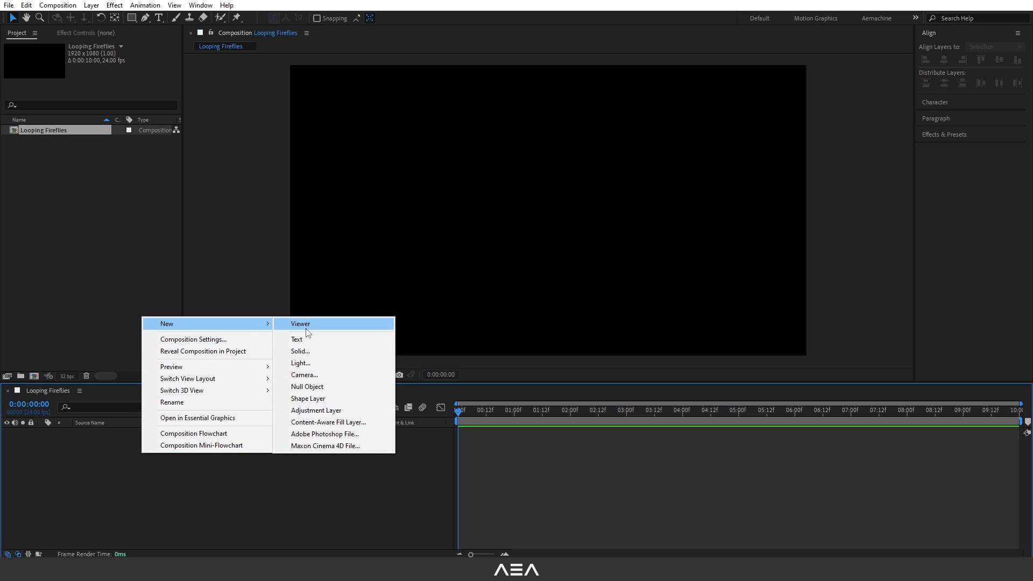
pyautogui.click(300, 351)
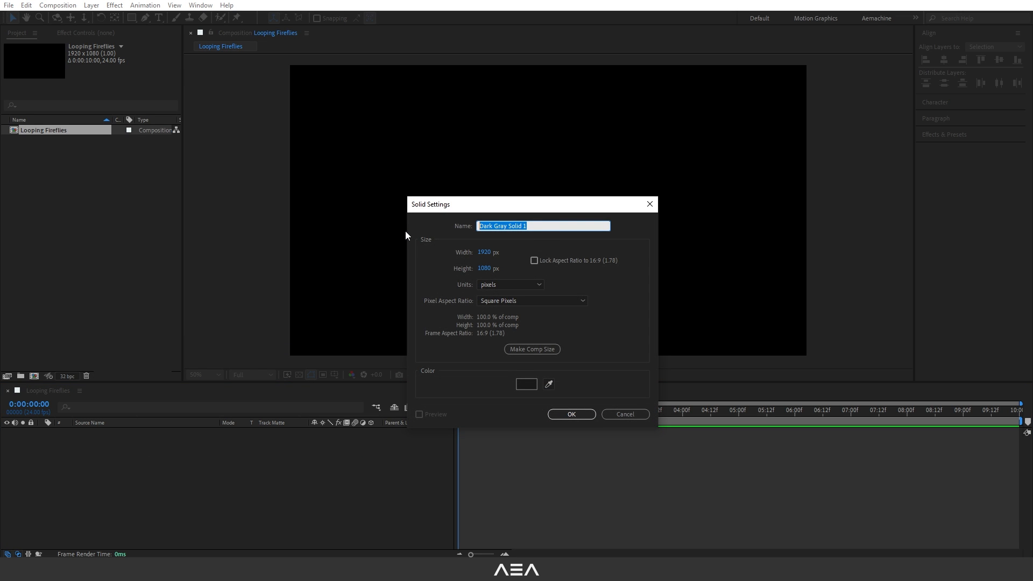
pyautogui.write('Trapcode Form')
pyautogui.click(430, 269)
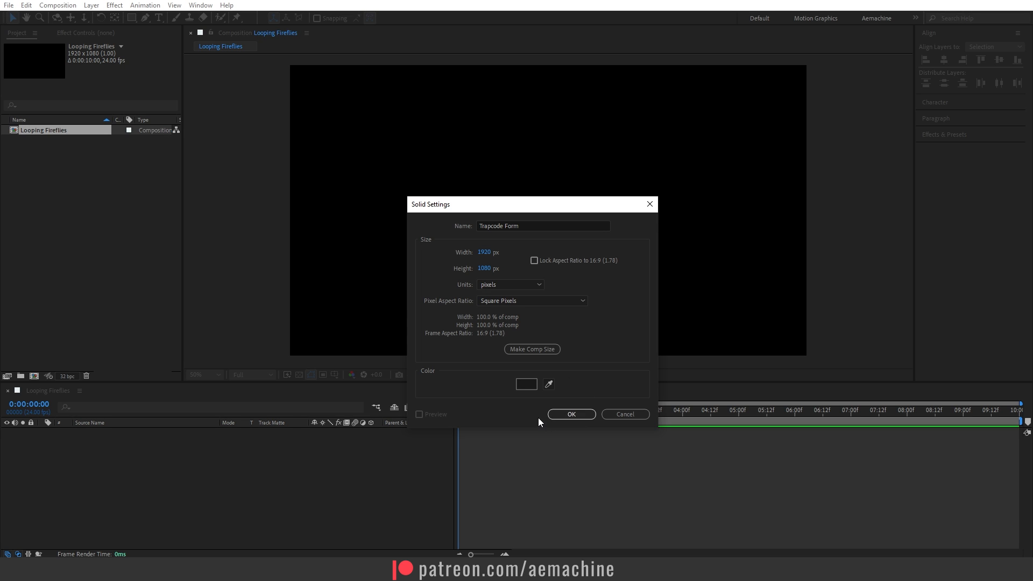
pyautogui.click(576, 415)
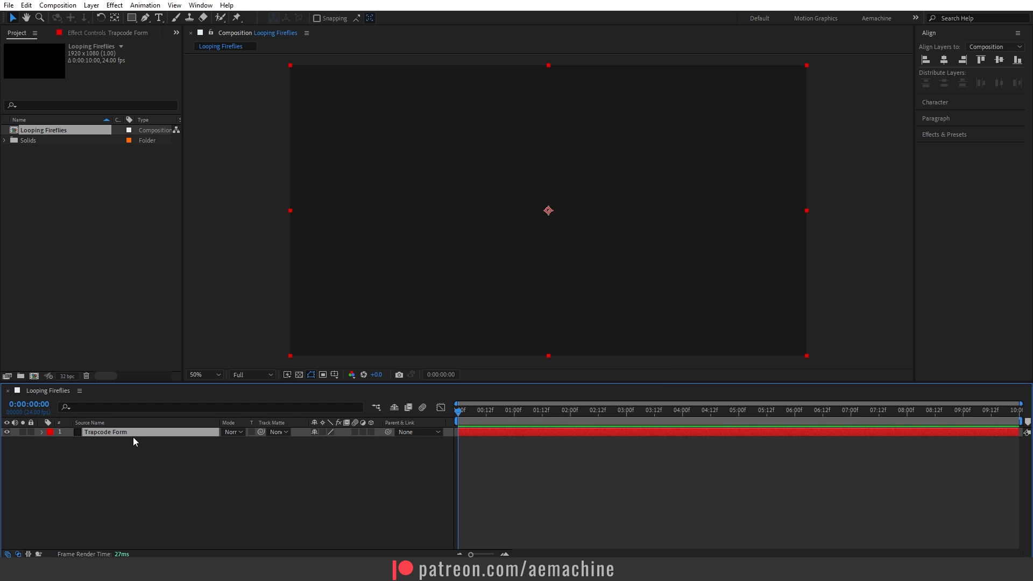
# Find the RG Trapcode Form effect and apply it to the Trapcode Form solid.
pyautogui.click(952, 135)
pyautogui.click(957, 94)
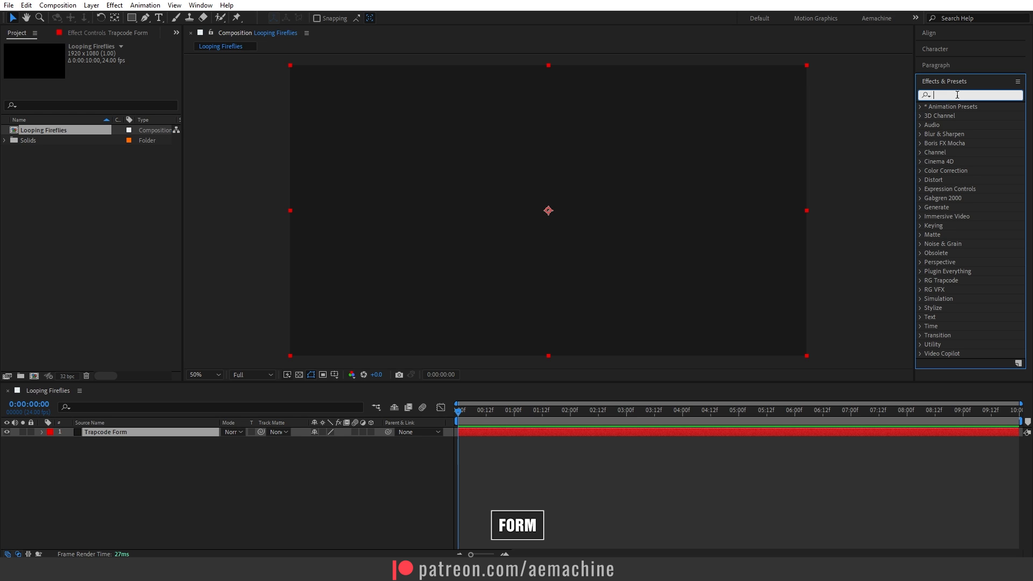
pyautogui.write('form')
pyautogui.click(954, 207)
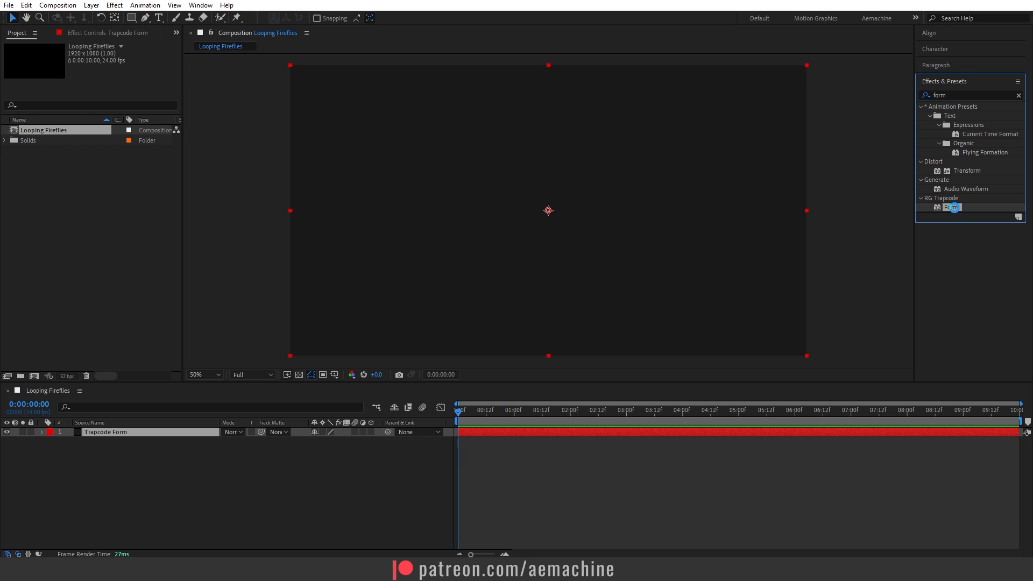
pyautogui.doubleClick(954, 208)
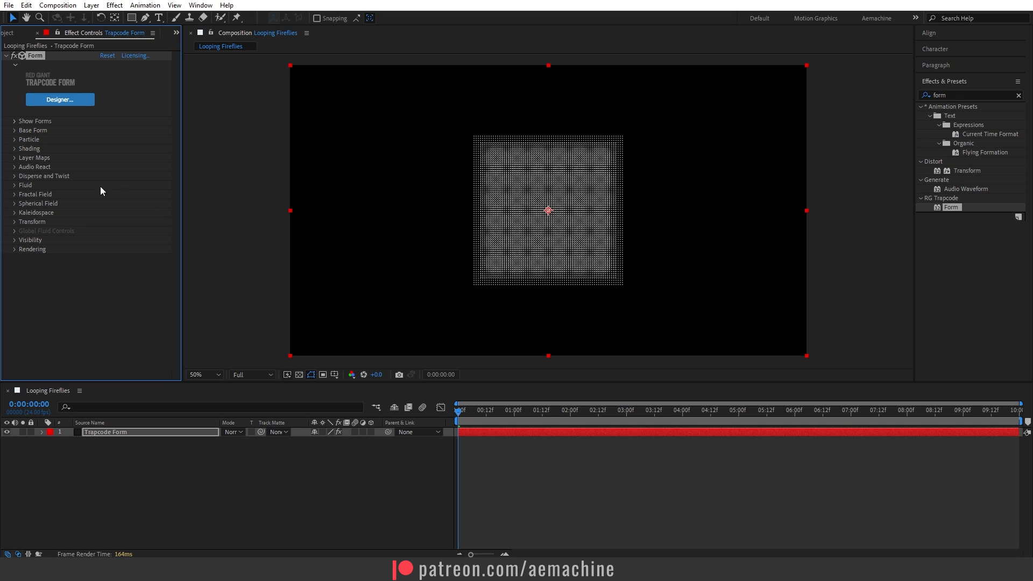
# Set the Base Form to 10 particles in X, 10 in Y and 1 in Z, with a Base Form Size XYZ of 1120.
pyautogui.click(14, 130)
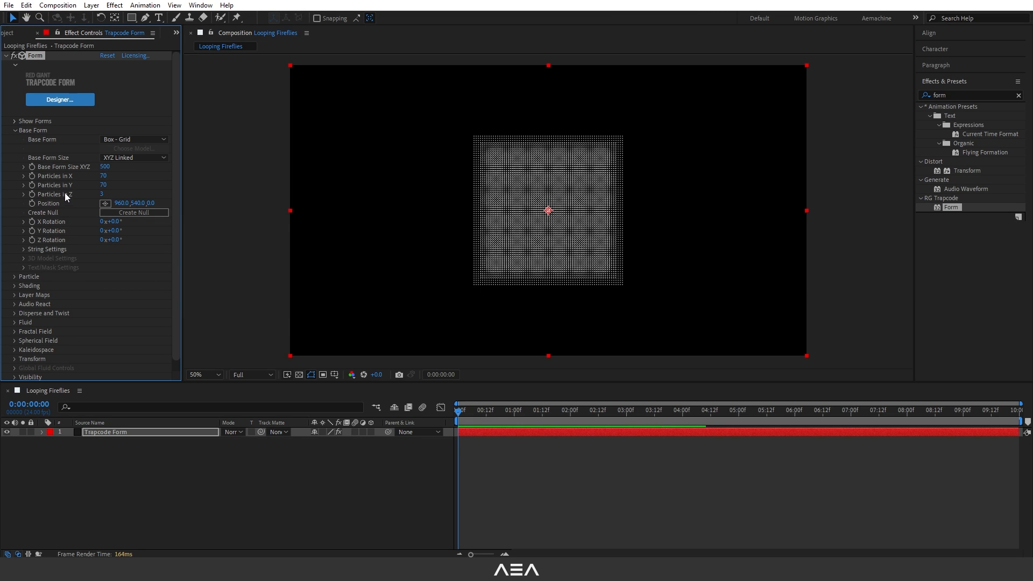
pyautogui.click(104, 176)
pyautogui.write('10')
pyautogui.press('Return')
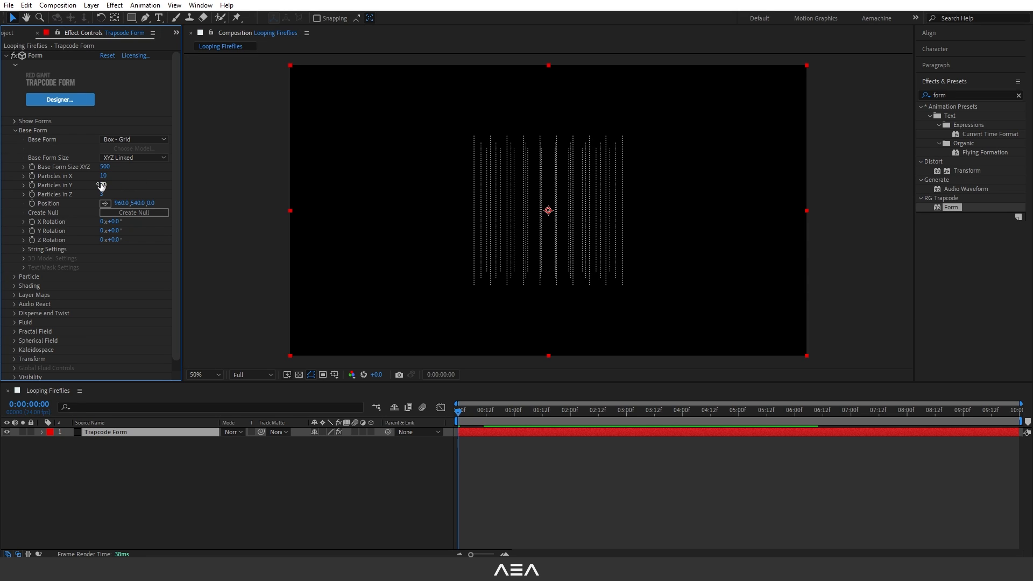
pyautogui.click(104, 185)
pyautogui.write('1')
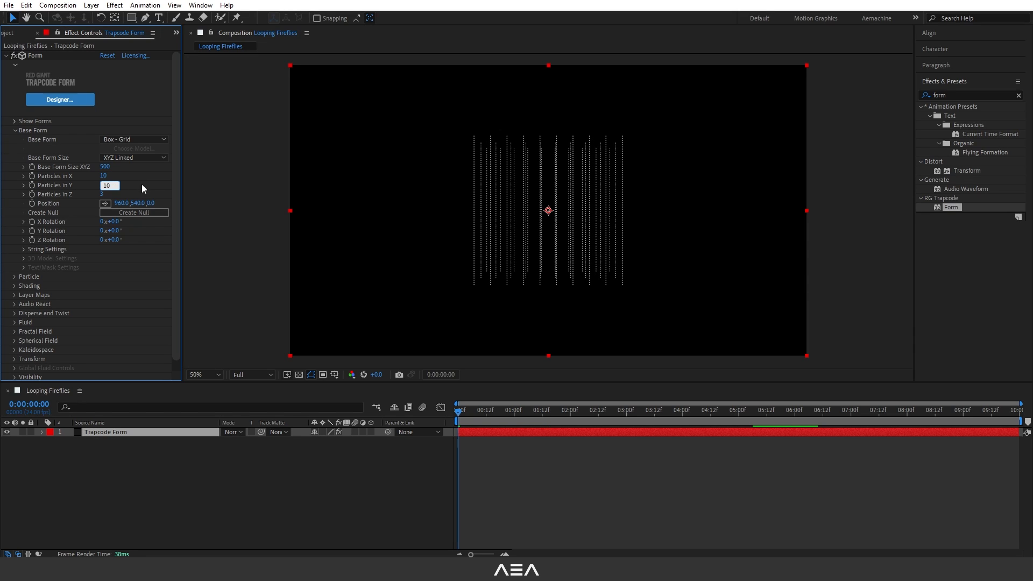
pyautogui.click(101, 194)
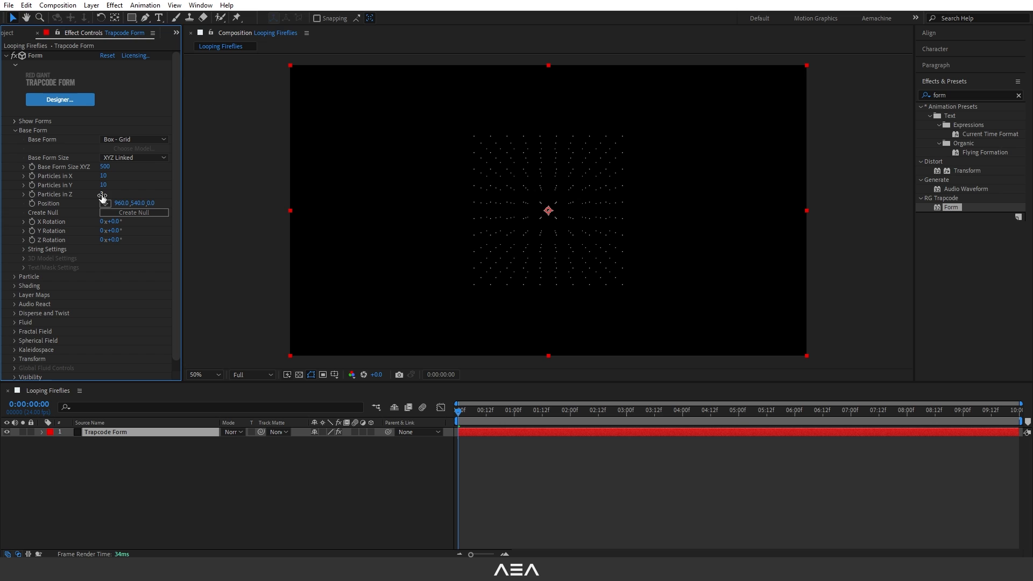
pyautogui.write('0')
pyautogui.press('Return')
pyautogui.moveTo(103, 168); pyautogui.dragTo(138, 169)
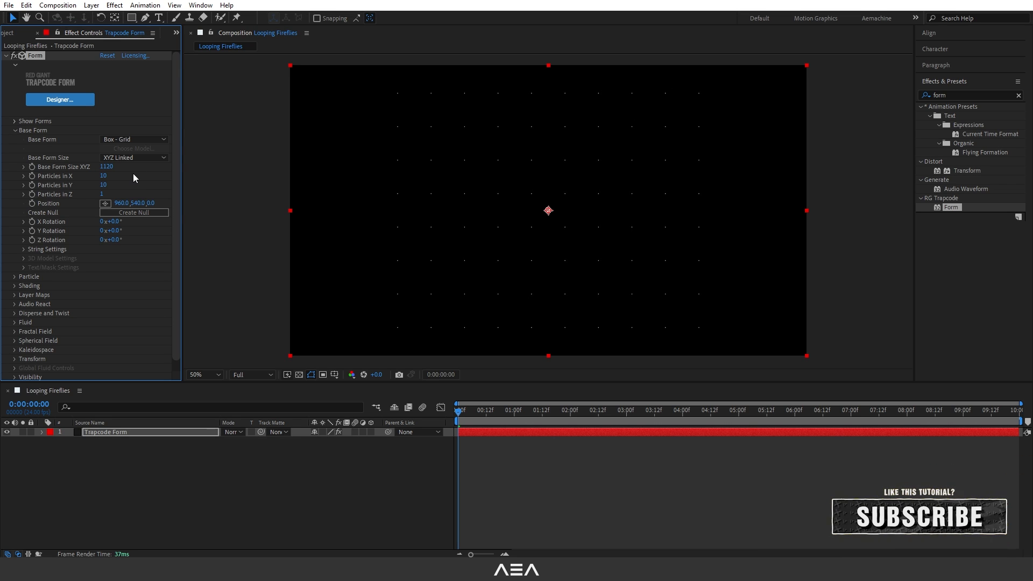
pyautogui.click(14, 131)
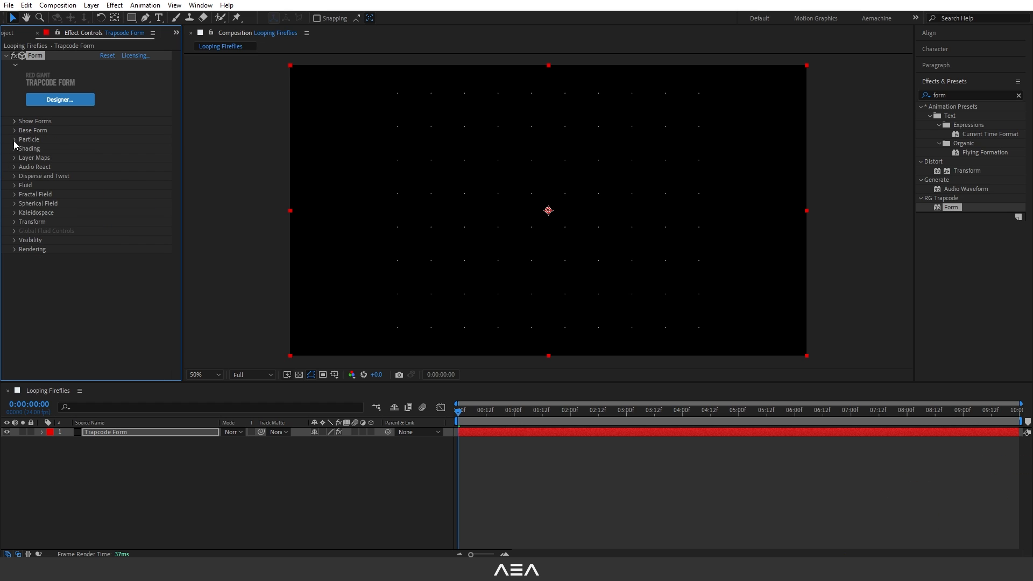
# Set the particle type to Glow Sphere (No DOF) with Size 5 and Size Random 75%.
pyautogui.click(15, 140)
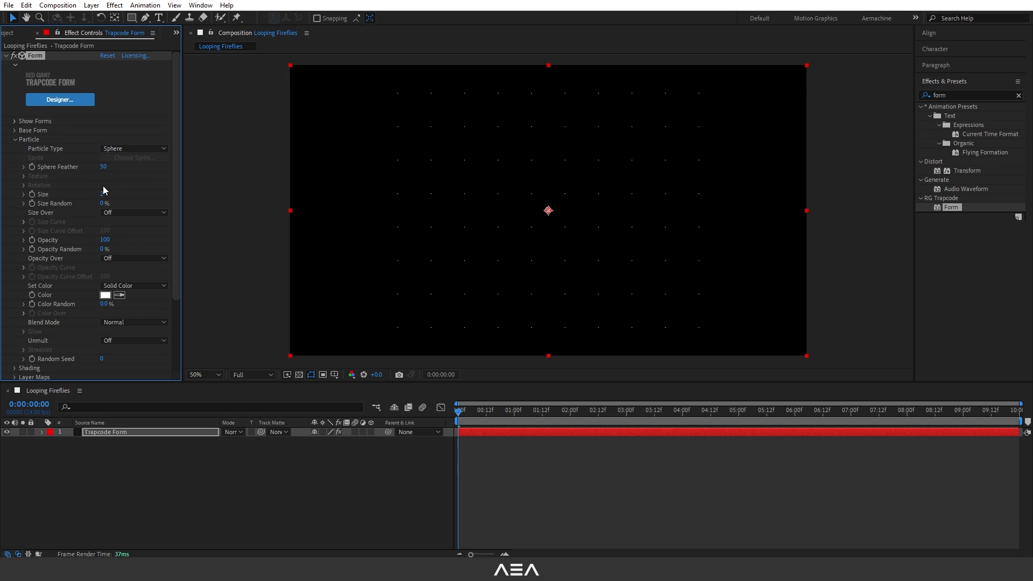
pyautogui.click(129, 149)
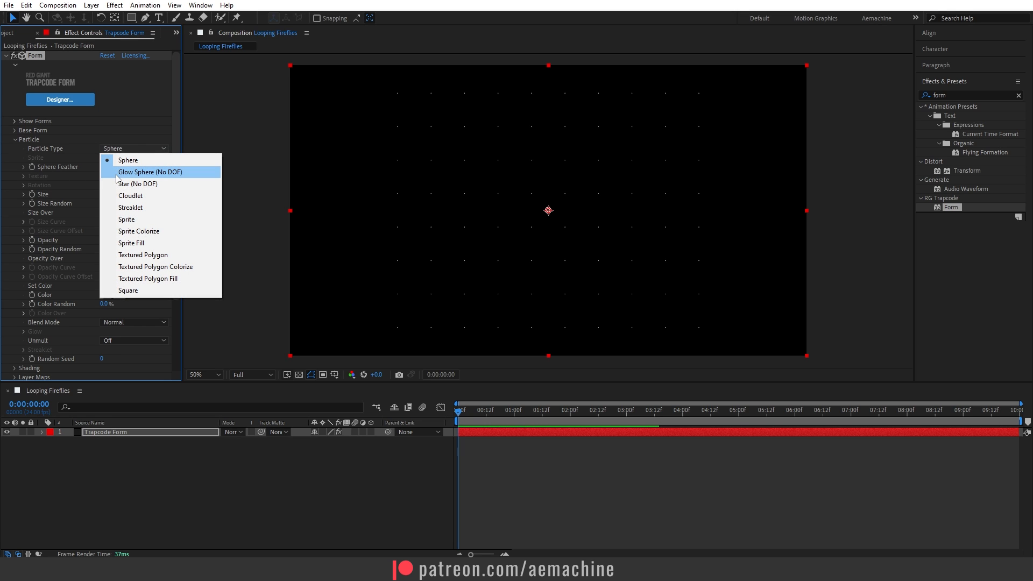
pyautogui.click(134, 173)
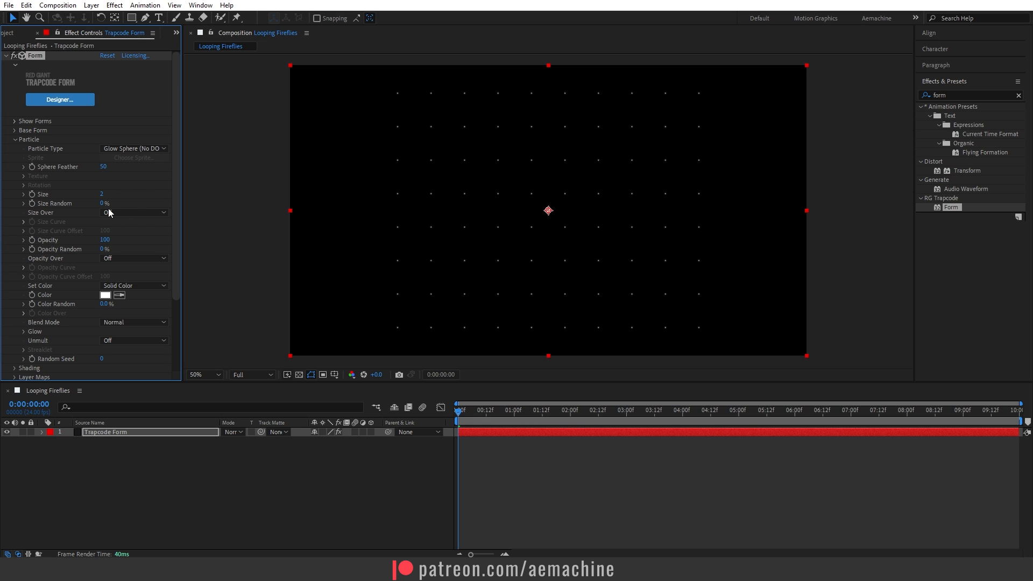
pyautogui.moveTo(102, 194); pyautogui.dragTo(139, 201)
pyautogui.write('75')
pyautogui.click(146, 195)
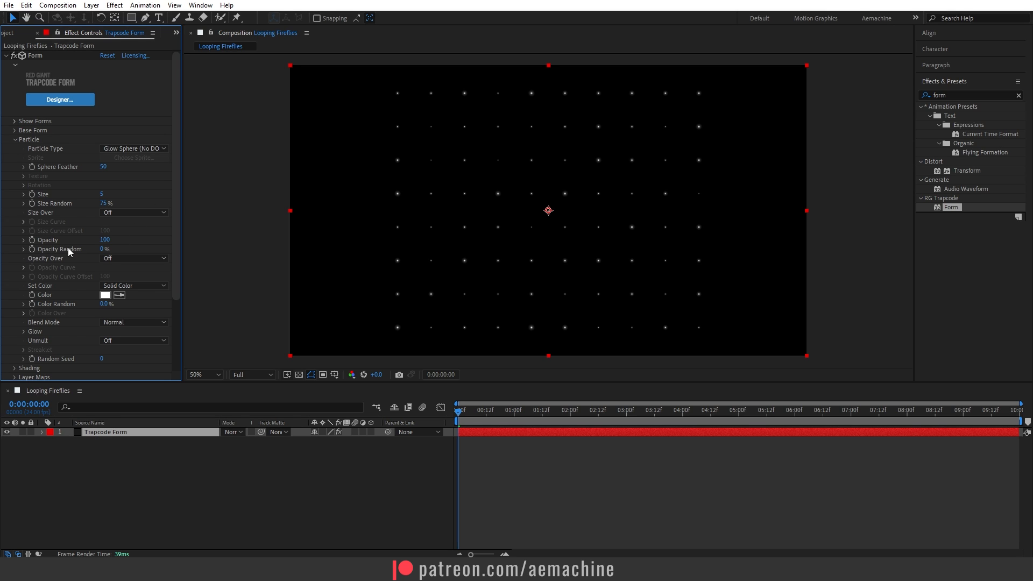
# Change the particle color to the yellow-green ADFF4D.
pyautogui.scroll(-1, 60, 249)
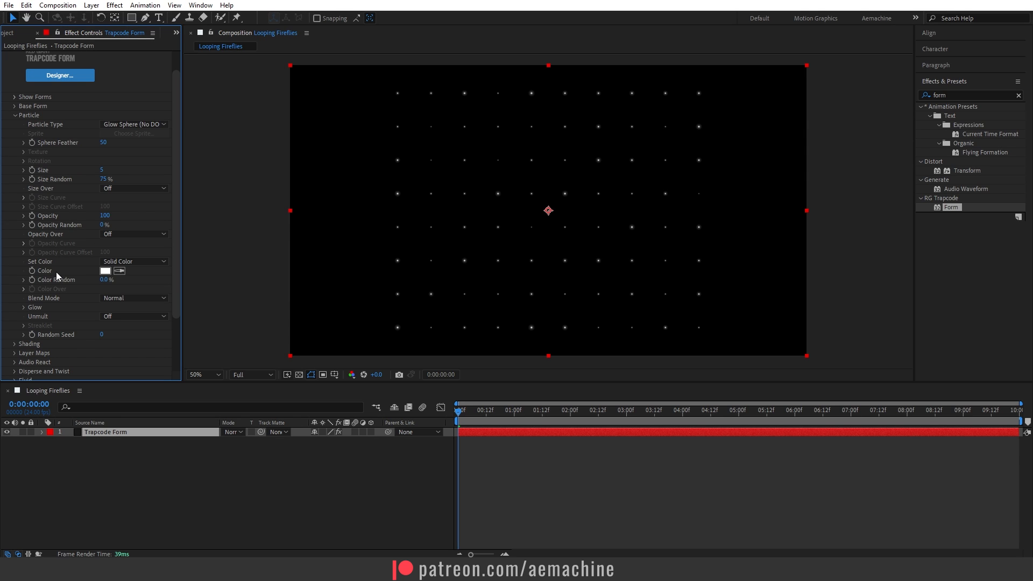
pyautogui.click(105, 272)
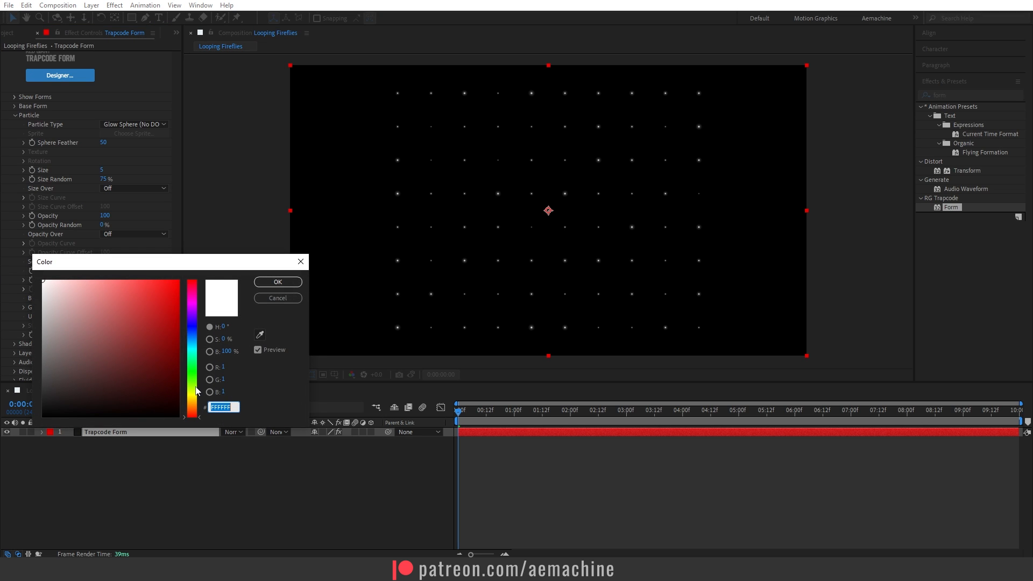
pyautogui.click(196, 384)
pyautogui.moveTo(119, 302)
pyautogui.mouseDown()
pyautogui.moveTo(133, 278)
pyautogui.moveTo(121, 278)
pyautogui.moveTo(138, 280)
pyautogui.mouseUp()
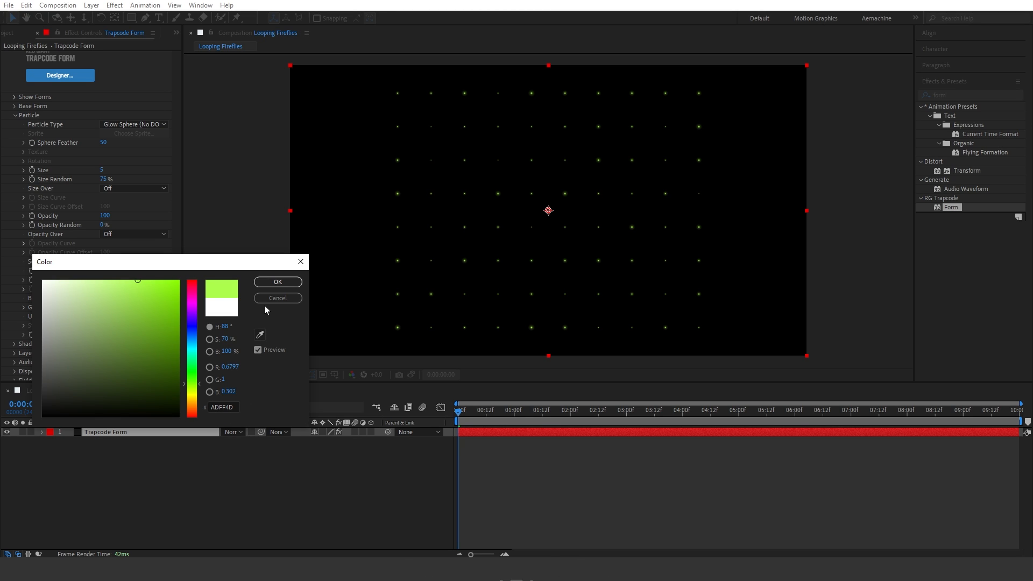
pyautogui.click(278, 282)
pyautogui.scroll(1, 64, 291)
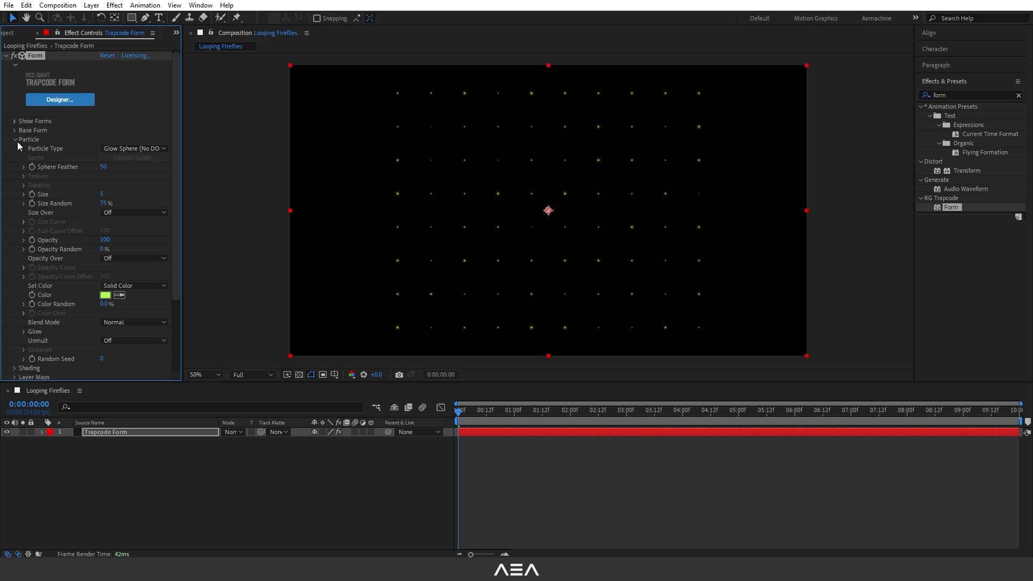
pyautogui.click(15, 140)
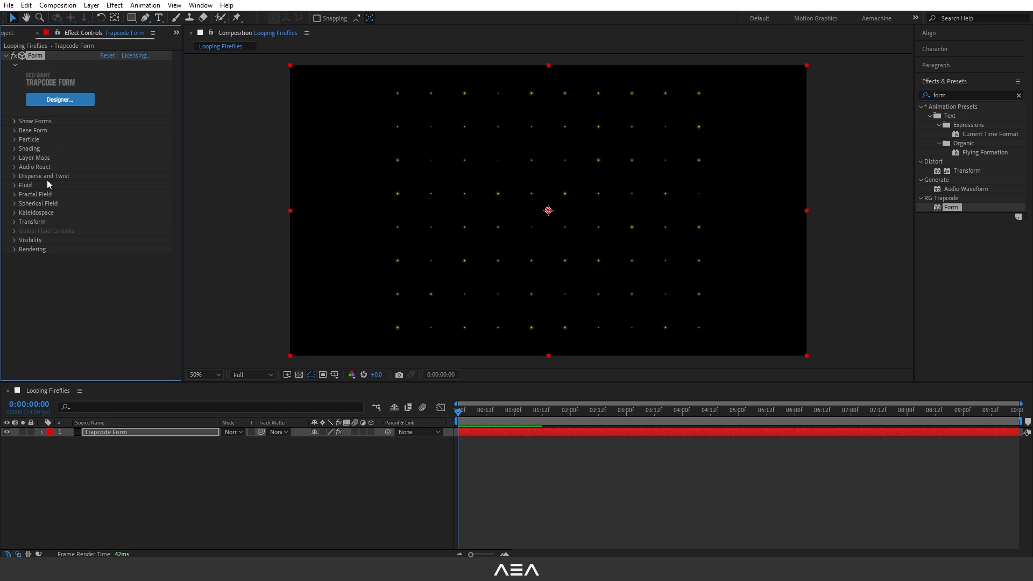
# Scatter the particles with Disperse 181 and Twist 2, and keep the playhead at the start.
pyautogui.click(20, 179)
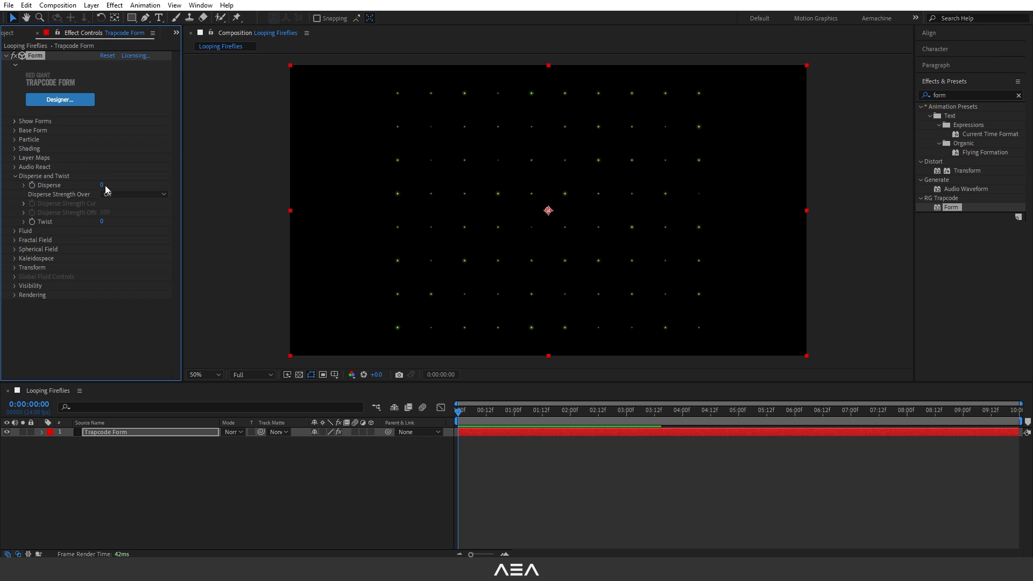
pyautogui.moveTo(104, 185); pyautogui.dragTo(193, 178)
pyautogui.moveTo(101, 224); pyautogui.dragTo(109, 222)
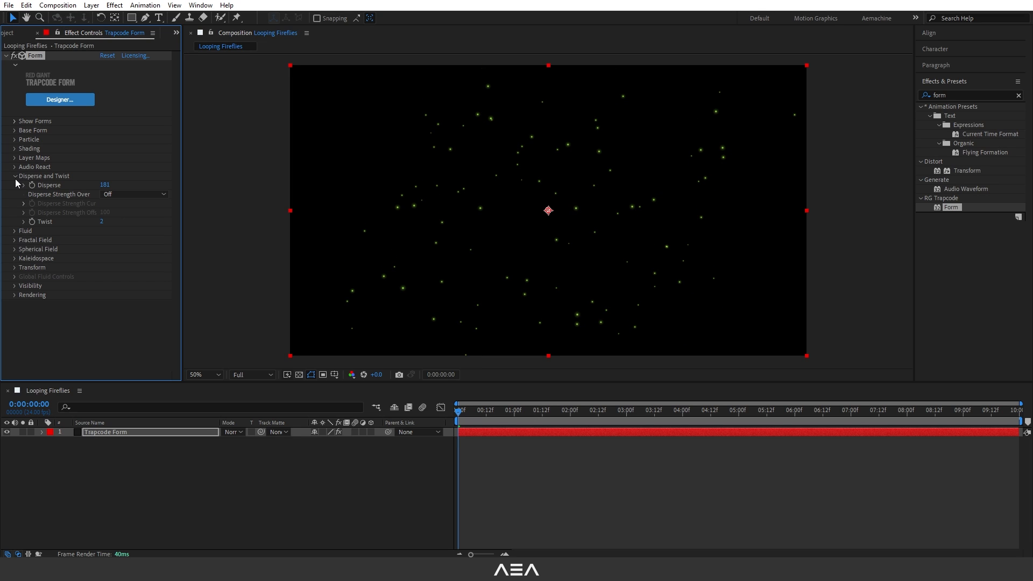
pyautogui.click(15, 175)
pyautogui.moveTo(472, 418)
pyautogui.mouseDown()
pyautogui.moveTo(539, 417)
pyautogui.moveTo(458, 417)
pyautogui.mouseUp()
# In the Fractal Field settings, set Affect Size to 11 and Affect Opacity to 59.
pyautogui.click(15, 194)
pyautogui.scroll(-2, 15, 199)
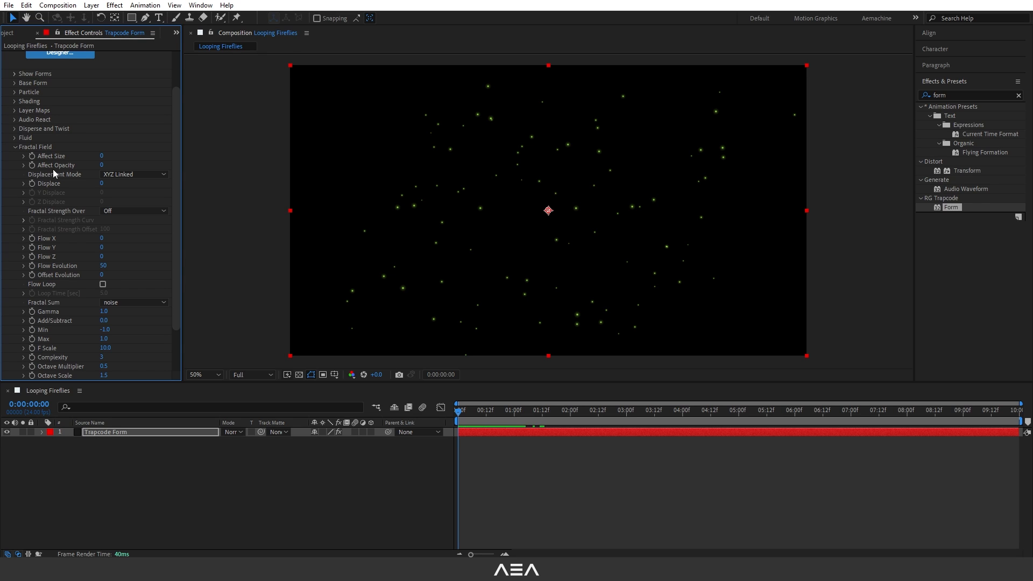
pyautogui.moveTo(101, 156); pyautogui.dragTo(128, 160)
pyautogui.moveTo(102, 167); pyautogui.dragTo(136, 168)
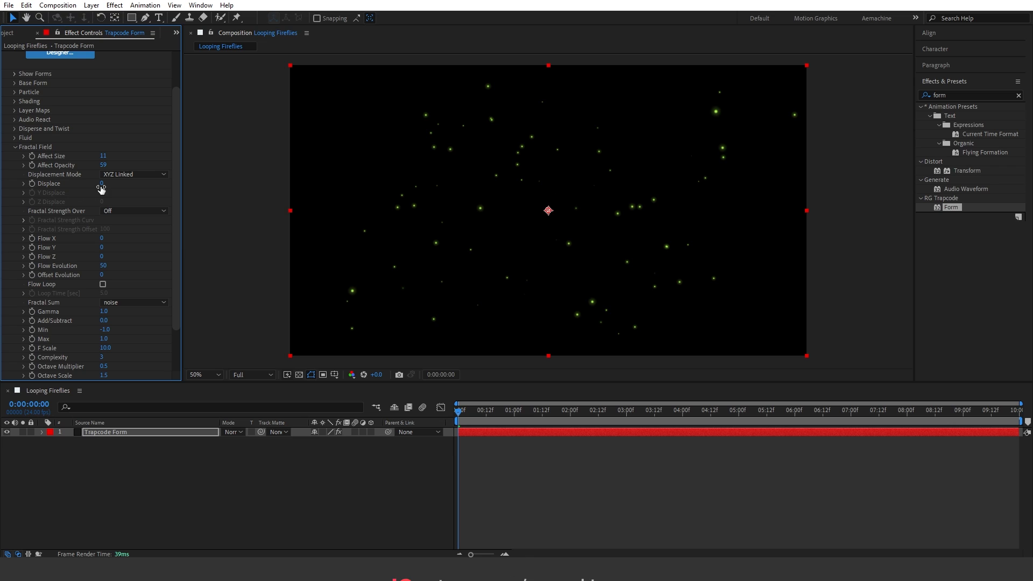
# Try a Fractal Field Displace value of 181 and preview the particle motion.
pyautogui.moveTo(102, 184); pyautogui.dragTo(203, 184)
pyautogui.press('space')
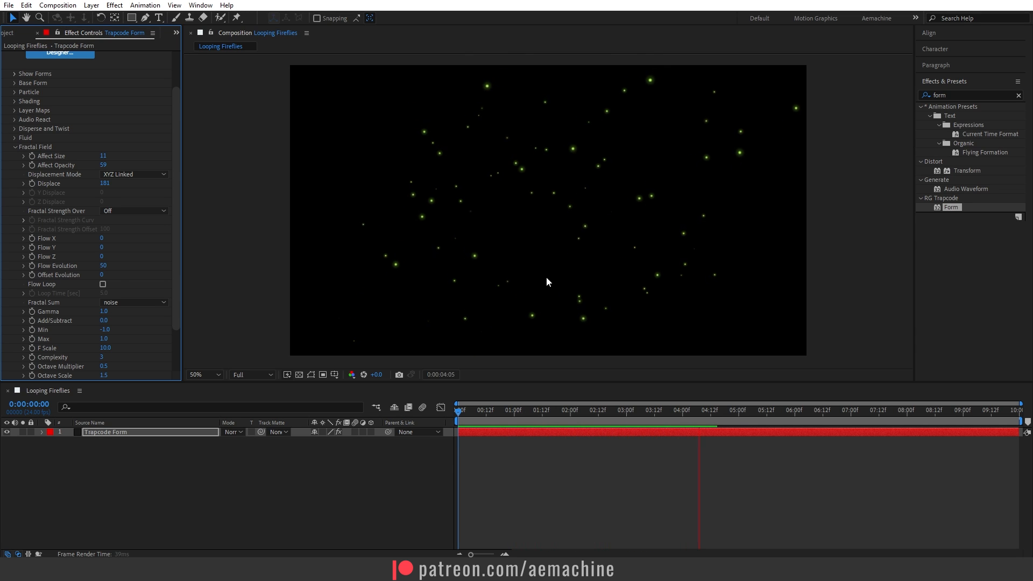
pyautogui.press('space')
# Try a stronger Fractal Field Displace of 743 and preview the motion from the first frame.
pyautogui.moveTo(108, 186); pyautogui.dragTo(427, 189)
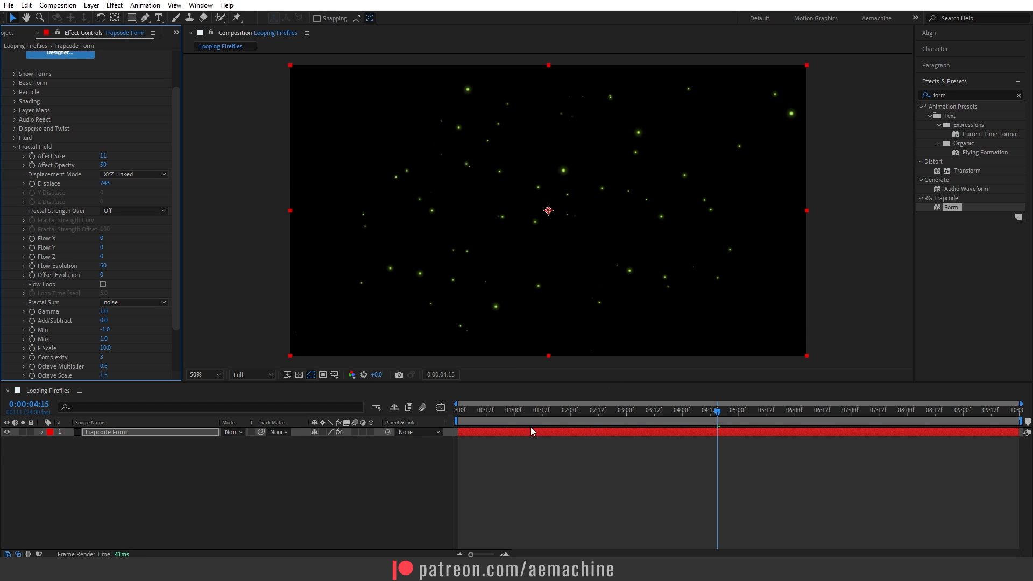
pyautogui.moveTo(473, 416); pyautogui.dragTo(412, 441)
pyautogui.press('space')
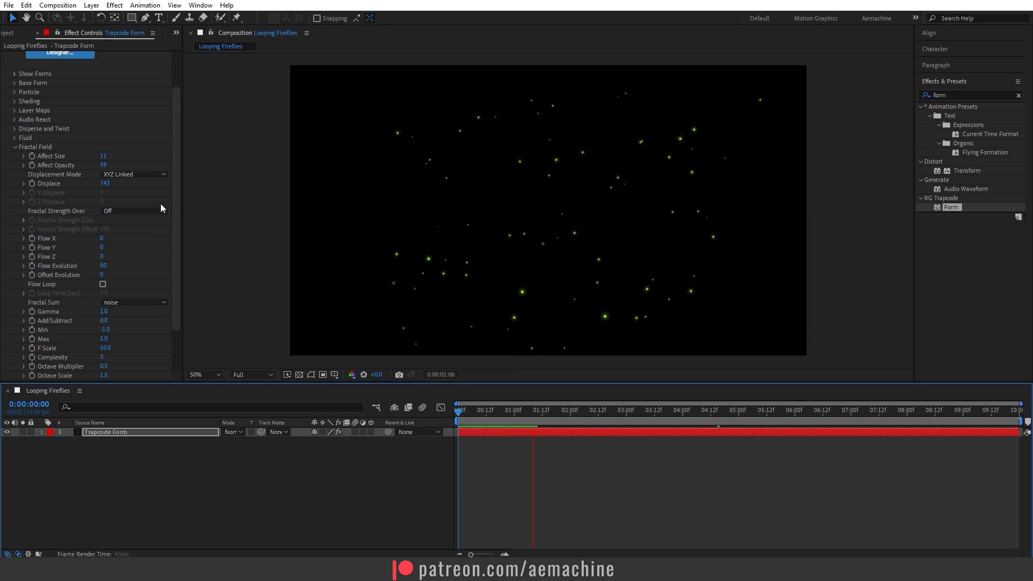
pyautogui.press('space')
# Set the Fractal Field Displace to 300 and preview the animation from the first frame.
pyautogui.moveTo(108, 186)
pyautogui.mouseDown()
pyautogui.moveTo(21, 188)
pyautogui.moveTo(87, 188)
pyautogui.mouseUp()
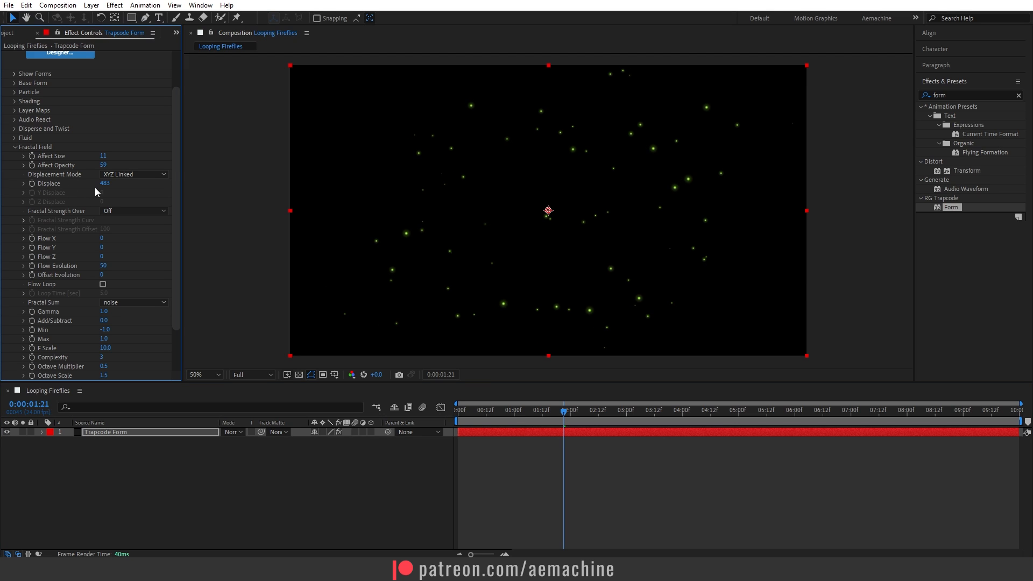
pyautogui.write('300')
pyautogui.press('Return')
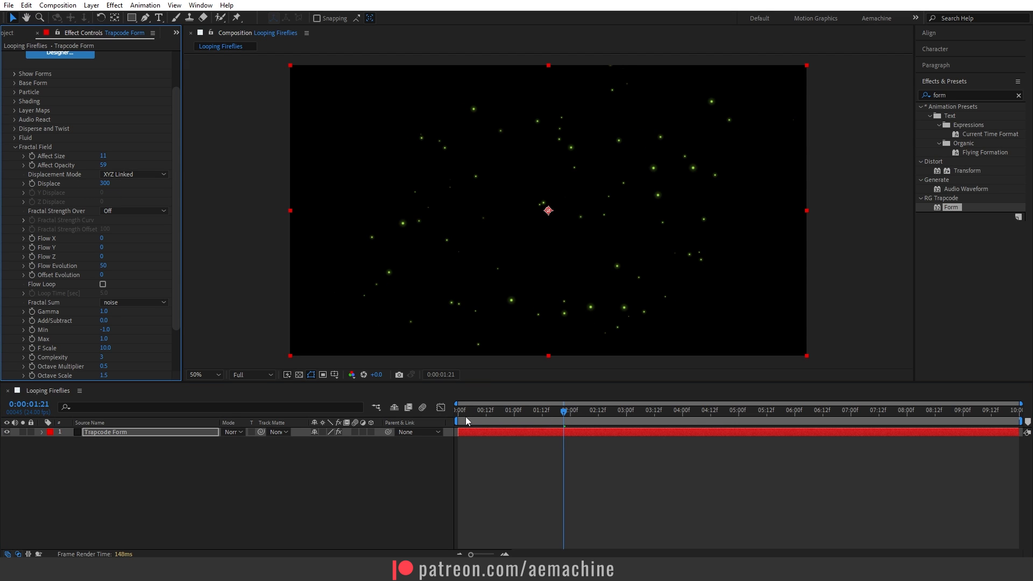
pyautogui.moveTo(466, 417); pyautogui.dragTo(458, 414)
pyautogui.press('space')
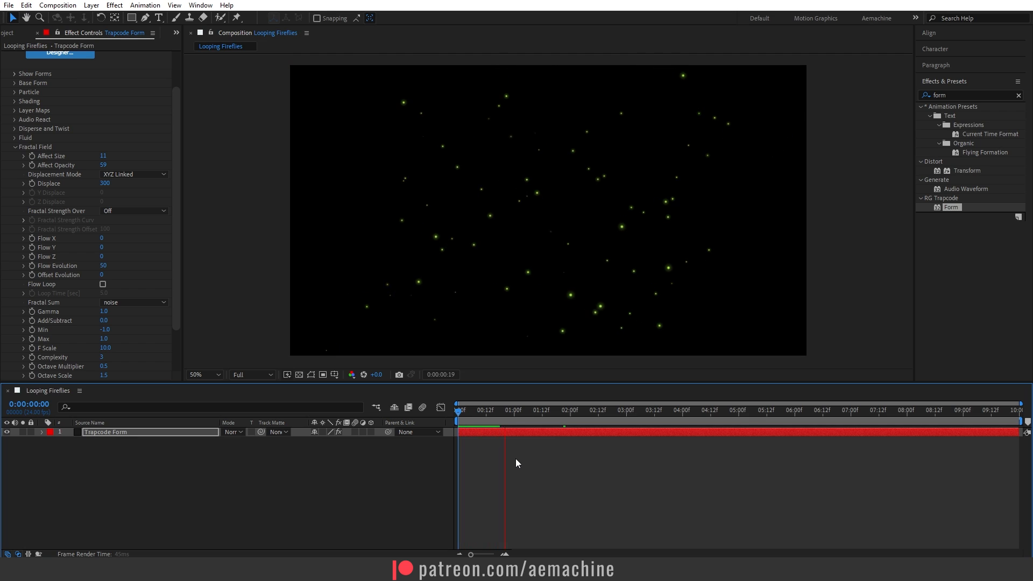
pyautogui.press('space')
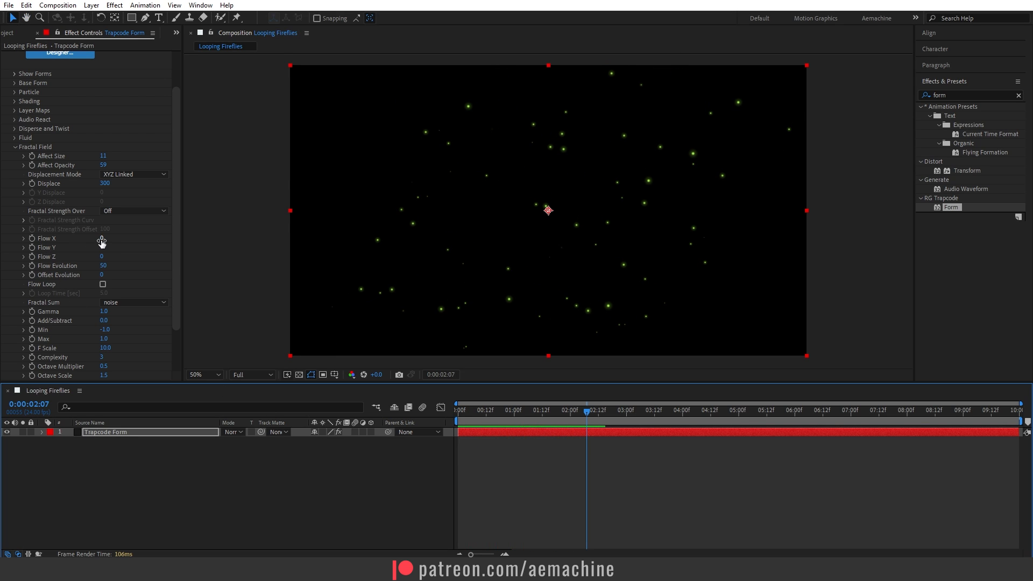
# Set the Fractal Field Flow X to 48 and preview the particle motion from the first frame.
pyautogui.moveTo(101, 238); pyautogui.dragTo(128, 241)
pyautogui.click(338, 460)
pyautogui.press('space')
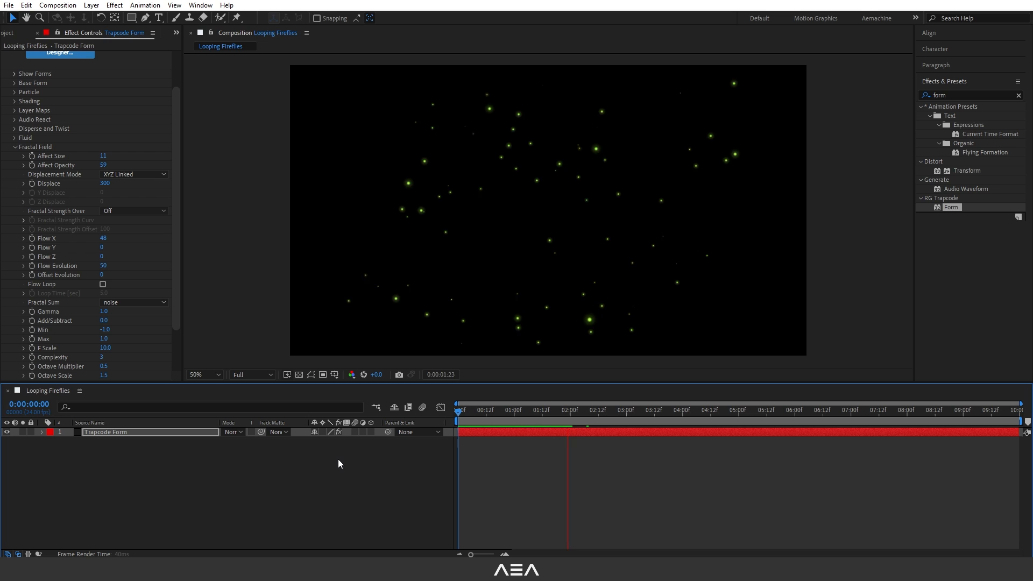
pyautogui.press('space')
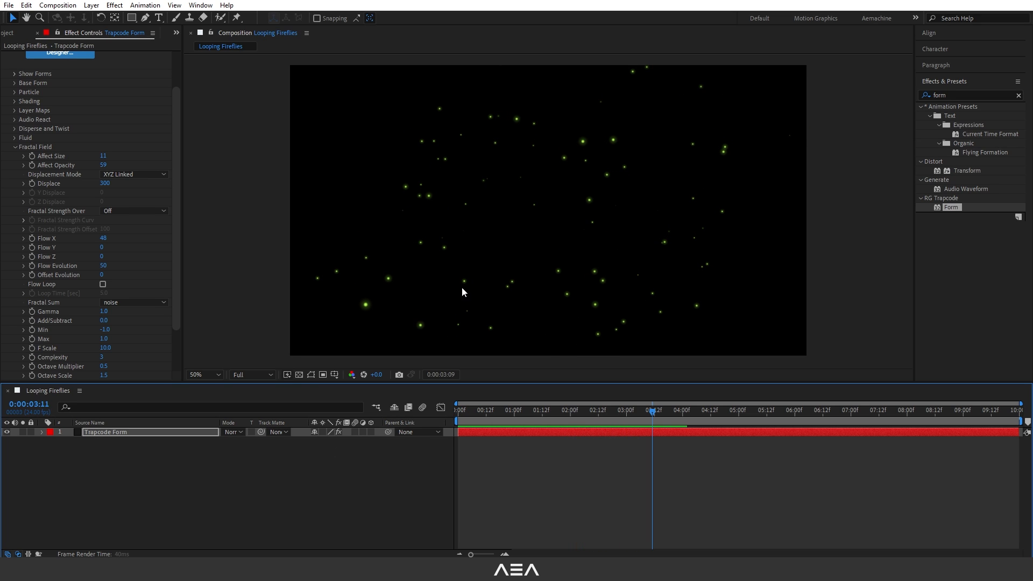
pyautogui.click(481, 417)
pyautogui.moveTo(481, 421); pyautogui.dragTo(446, 421)
pyautogui.press('space')
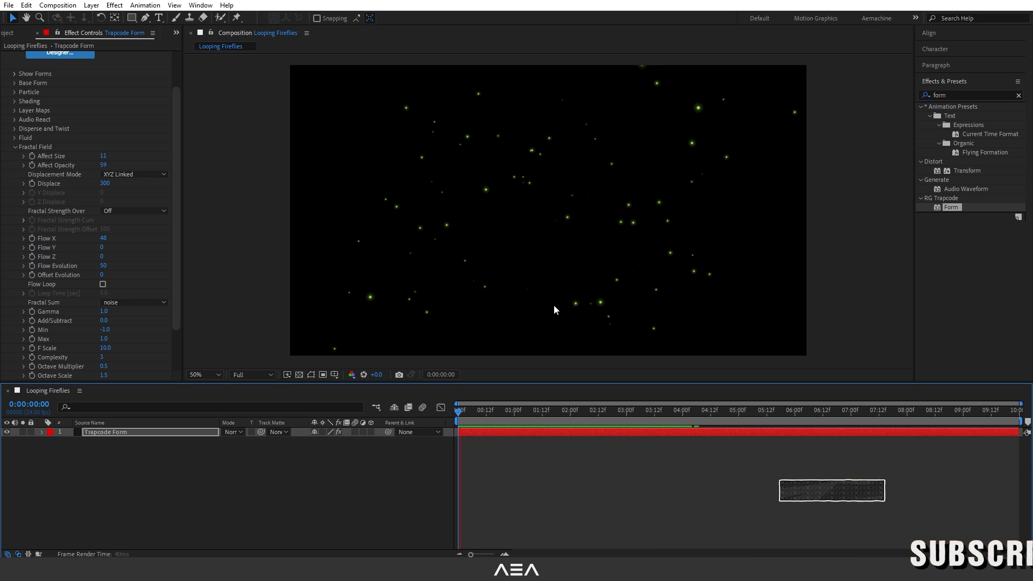
pyautogui.press('space')
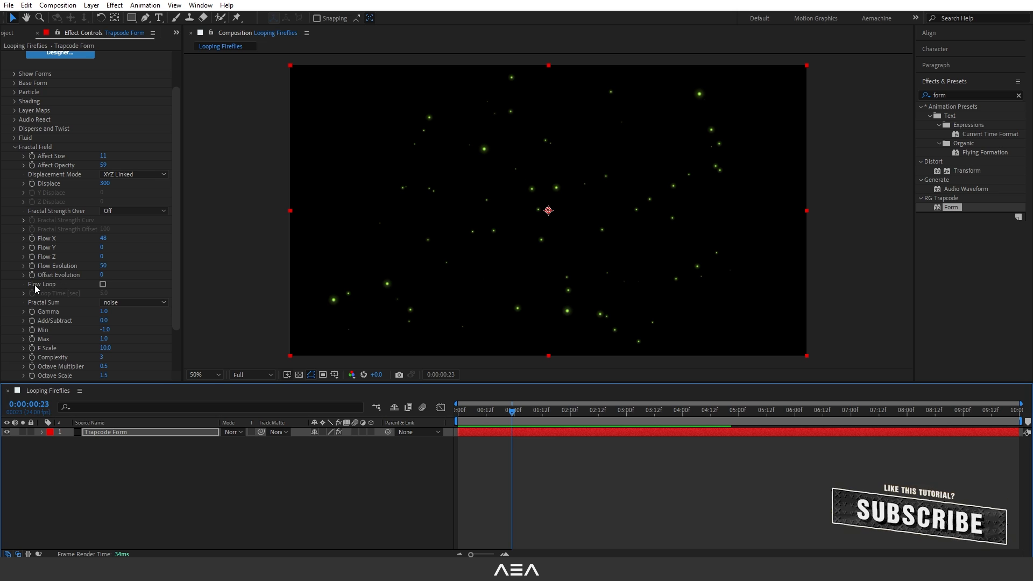
# Turn on Flow Loop for the Fractal Field and end the work area at 0:00:06:00.
pyautogui.click(103, 284)
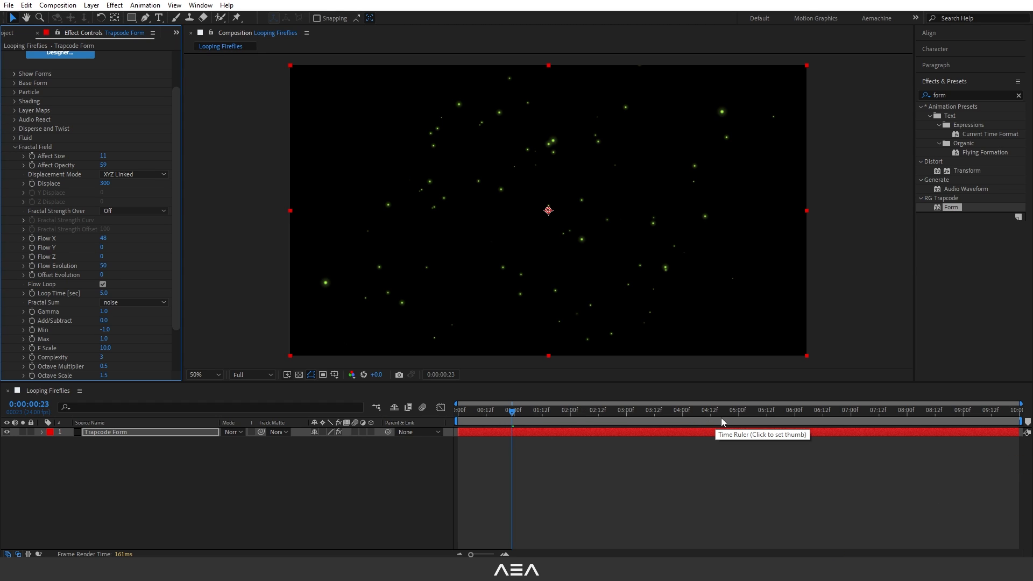
pyautogui.moveTo(780, 415); pyautogui.dragTo(796, 418)
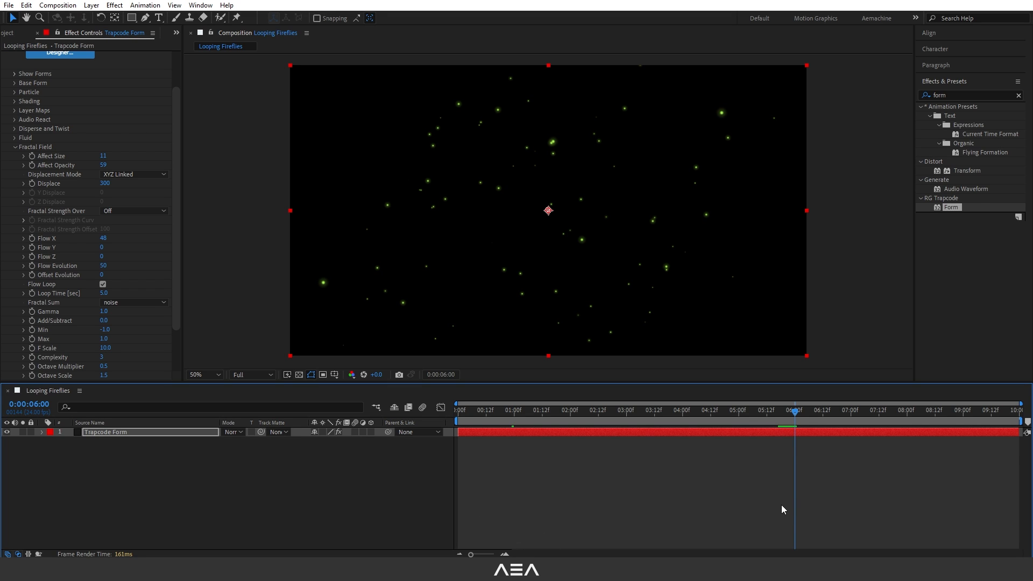
pyautogui.press('n')
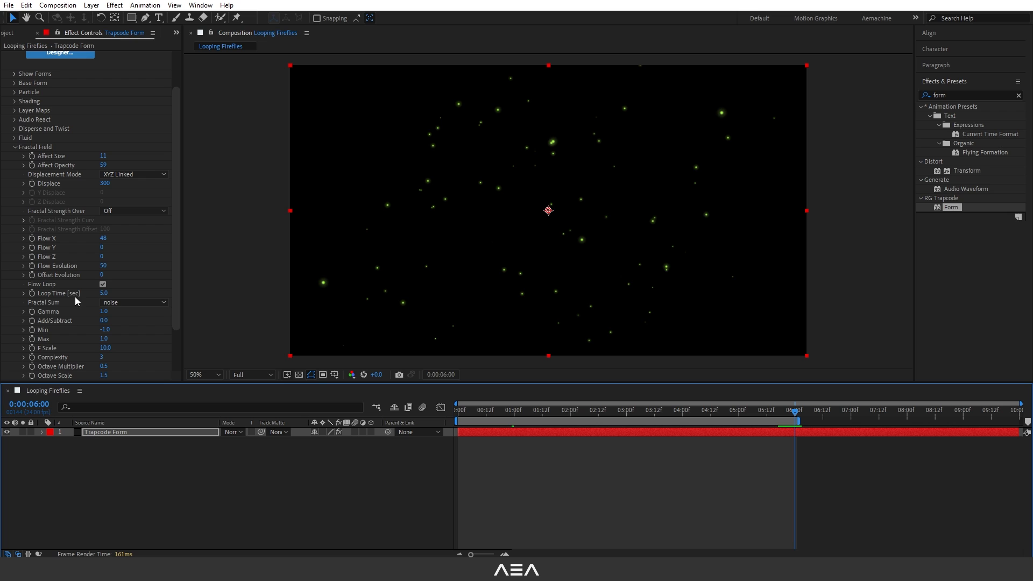
# Set the Fractal Field Loop Time to 6 seconds and preview the loop from the first frame.
pyautogui.click(102, 294)
pyautogui.write('6')
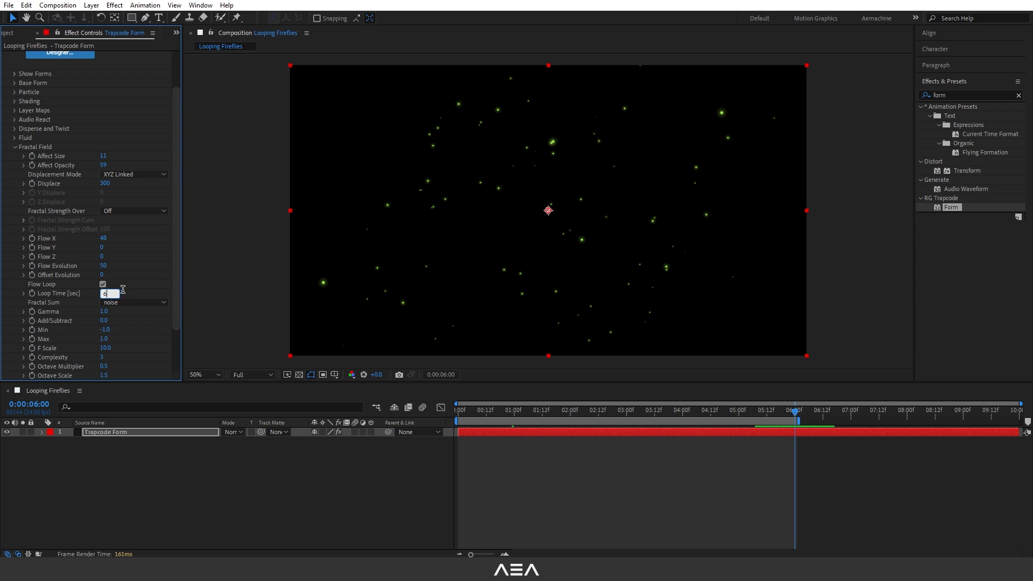
pyautogui.press('Return')
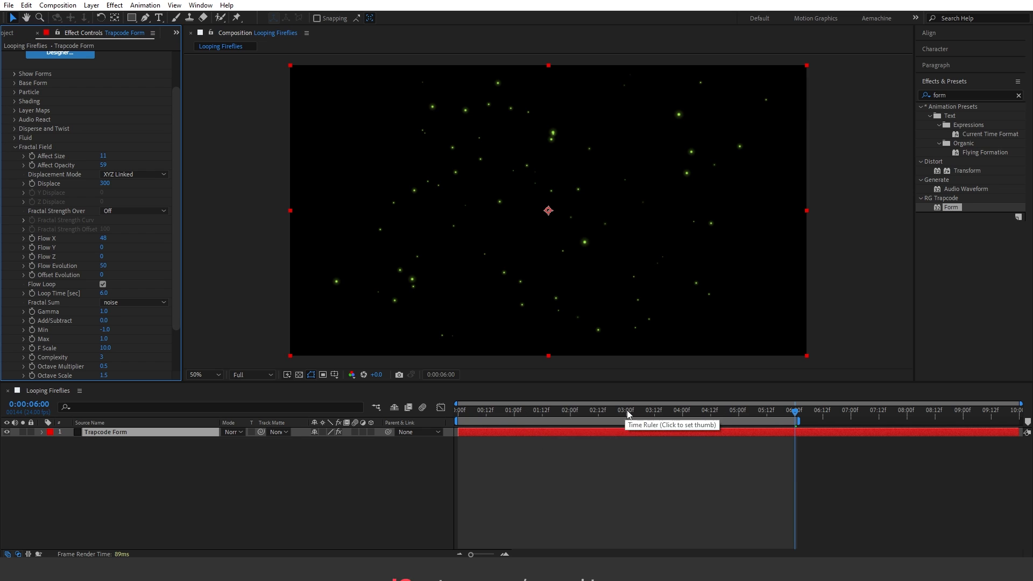
pyautogui.moveTo(481, 414); pyautogui.dragTo(467, 420)
pyautogui.press('space')
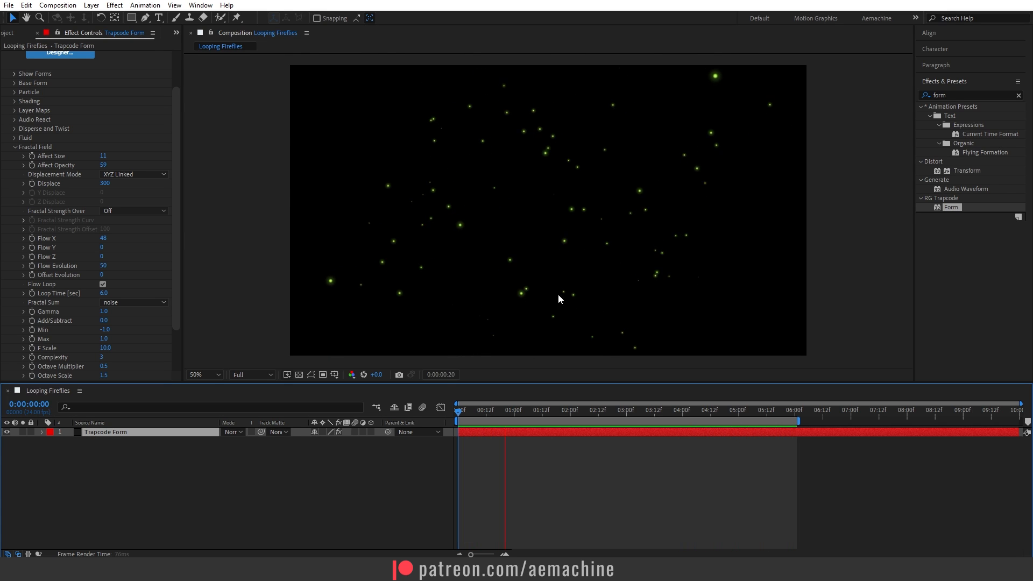
pyautogui.scroll(-1, 55, 243)
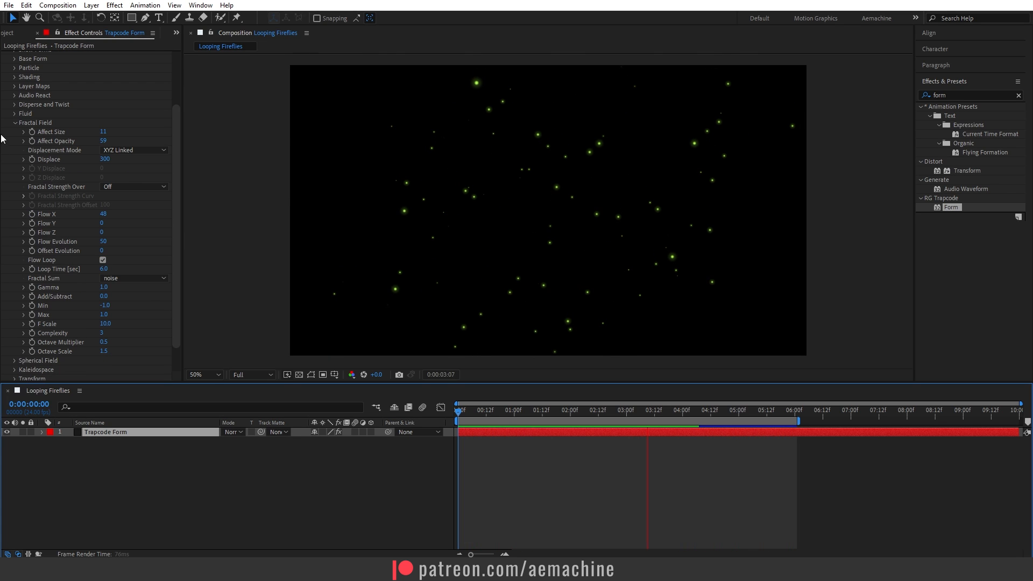
pyautogui.press('space')
pyautogui.click(14, 124)
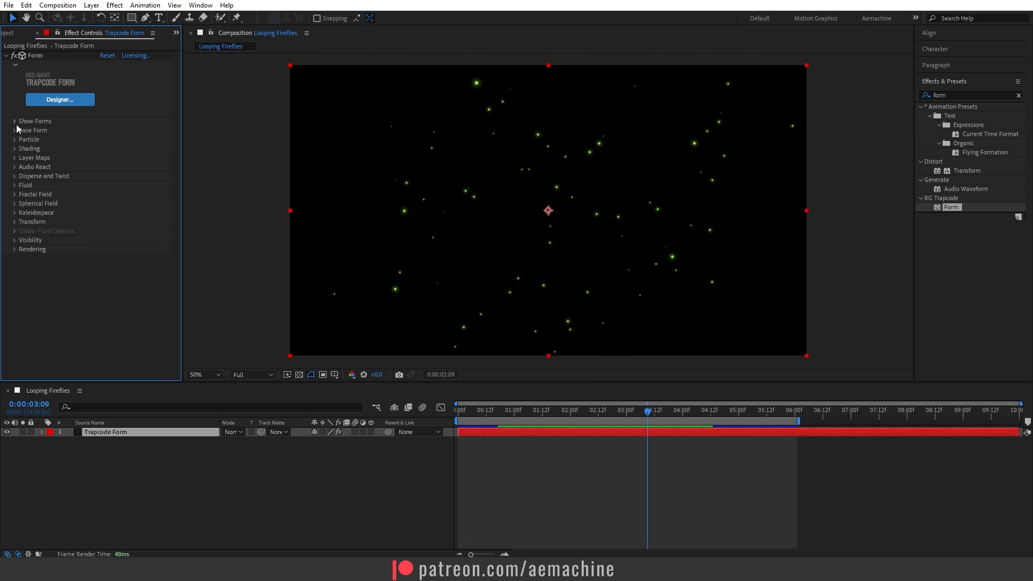
# Apply the Stylize Glow effect to the Trapcode Form layer, with Glow Radius 120 and Glow Intensity 1.1.
pyautogui.click(160, 433)
pyautogui.moveTo(959, 96); pyautogui.dragTo(821, 100)
pyautogui.write('glow')
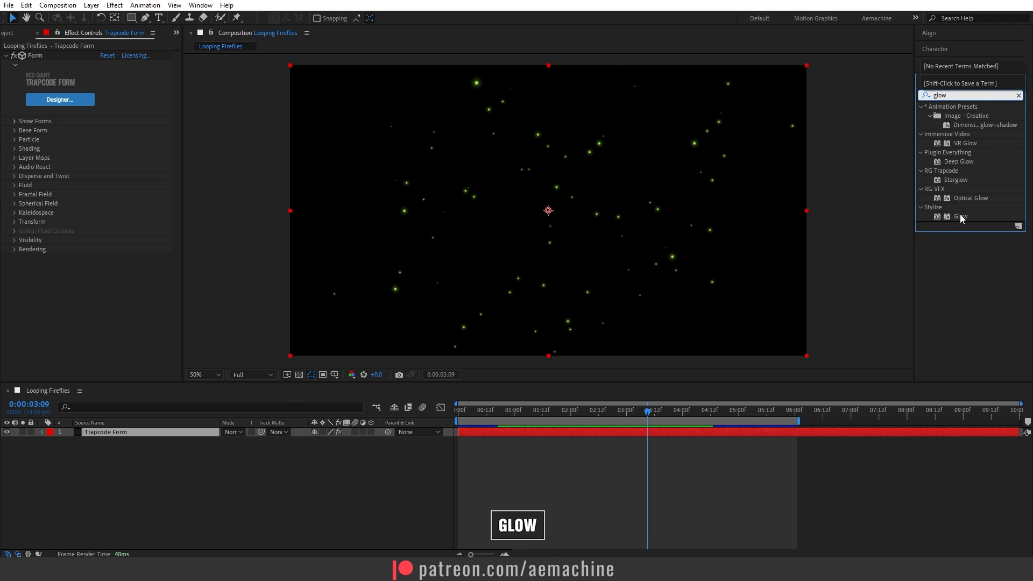
pyautogui.doubleClick(962, 217)
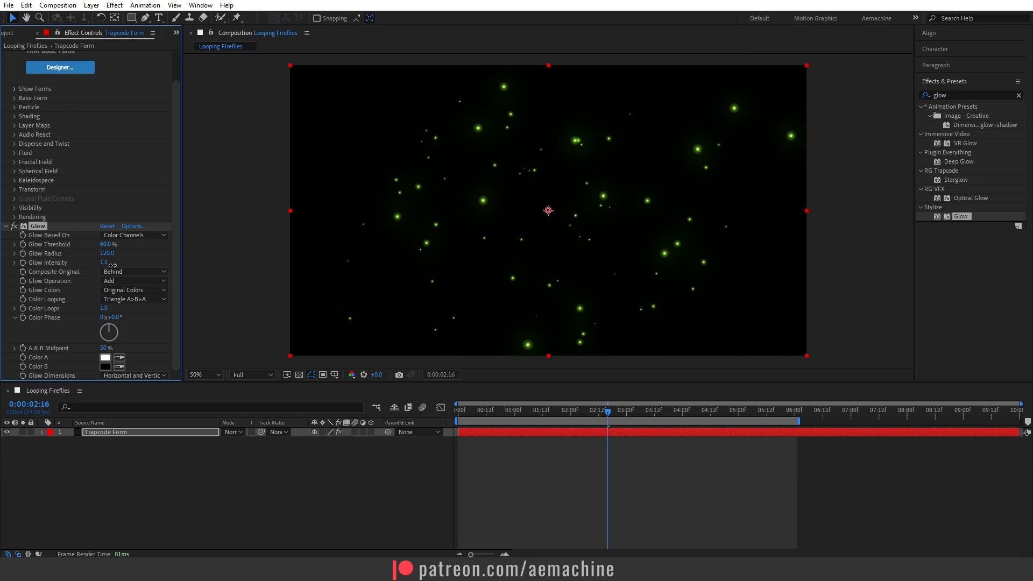
pyautogui.click(6, 226)
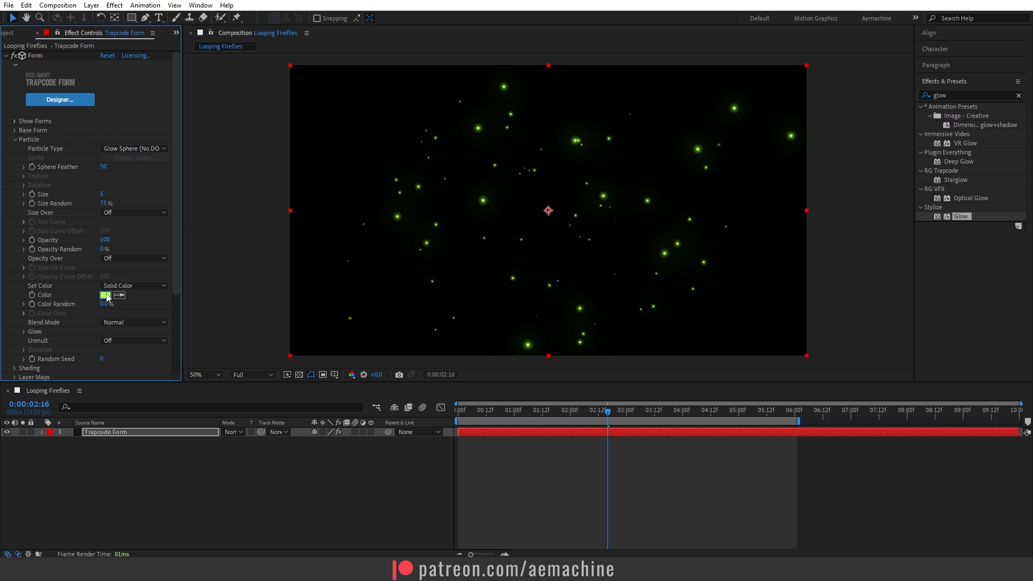
# Try a purer green as the Particle color of the Form effect.
pyautogui.click(105, 295)
pyautogui.moveTo(195, 353); pyautogui.dragTo(204, 383)
pyautogui.click(283, 302)
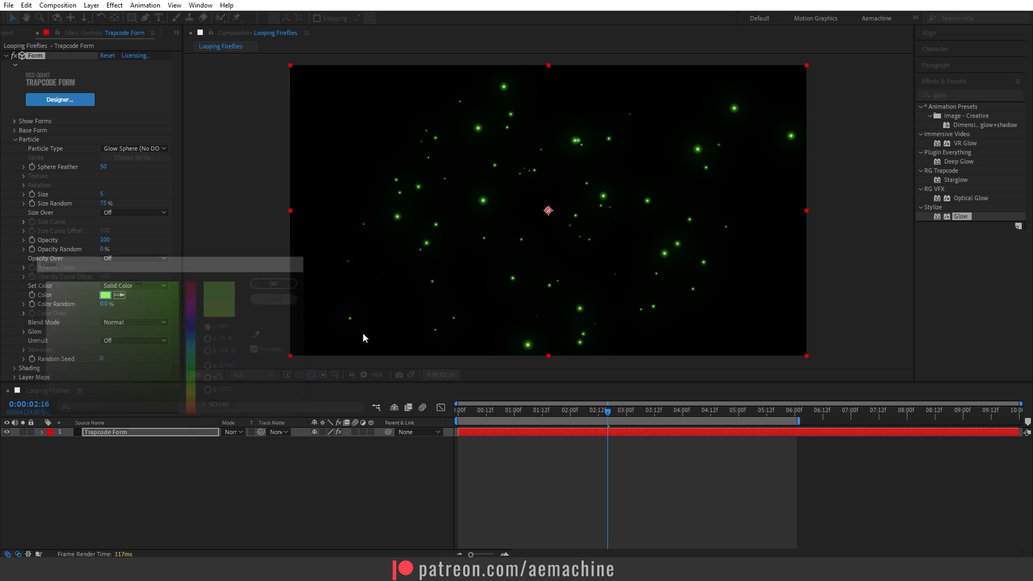
pyautogui.click(228, 480)
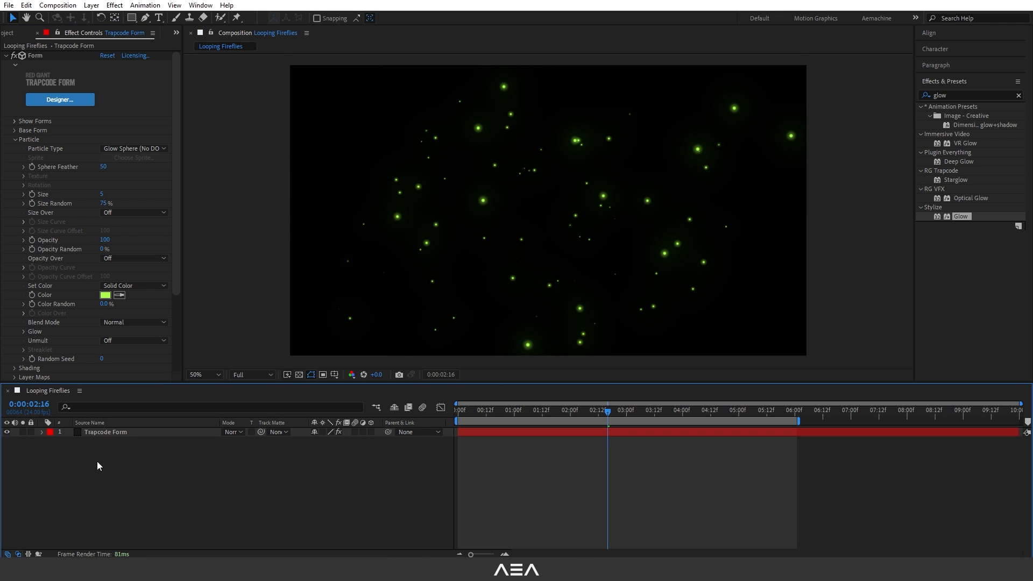
pyautogui.click(233, 432)
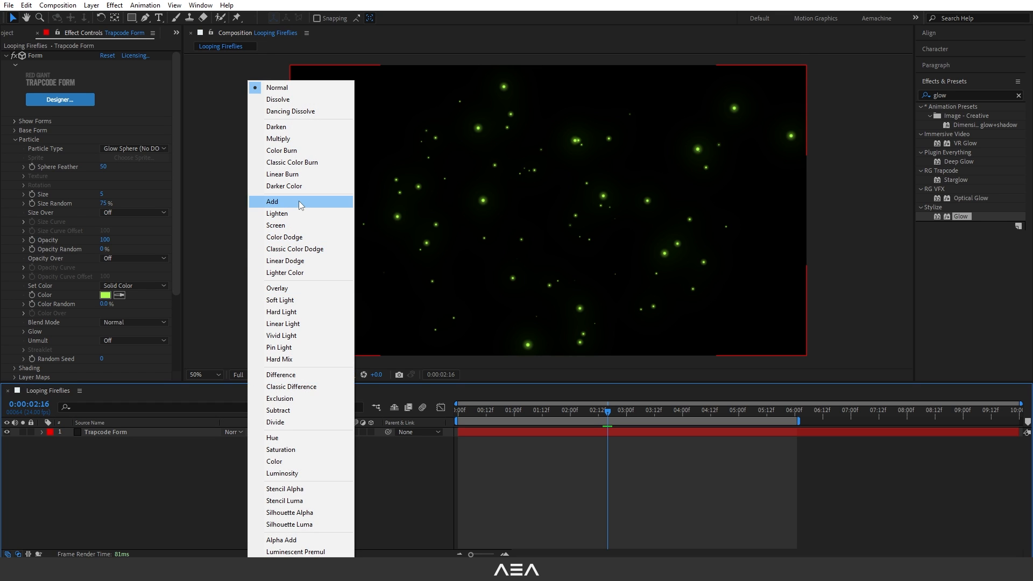
pyautogui.click(130, 459)
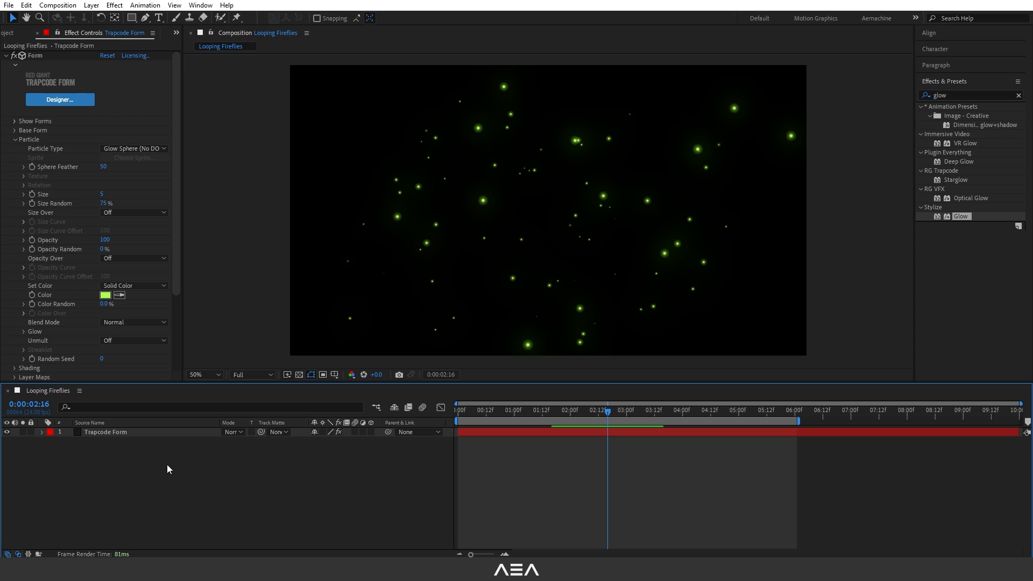
# Bring up the project items and preview the glowing fireflies loop from the first frame.
pyautogui.click(9, 33)
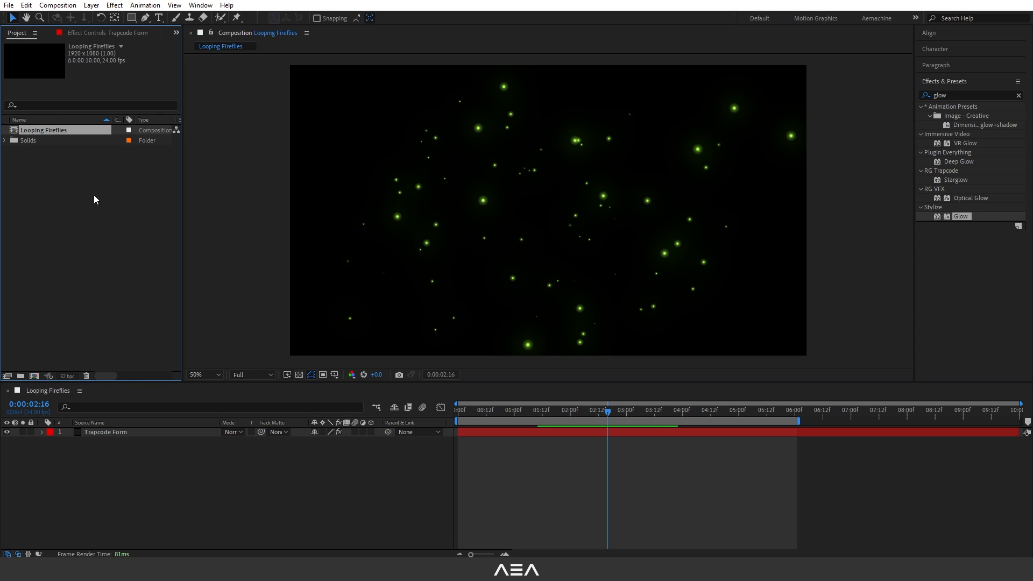
pyautogui.moveTo(468, 411); pyautogui.dragTo(434, 418)
pyautogui.press('space')
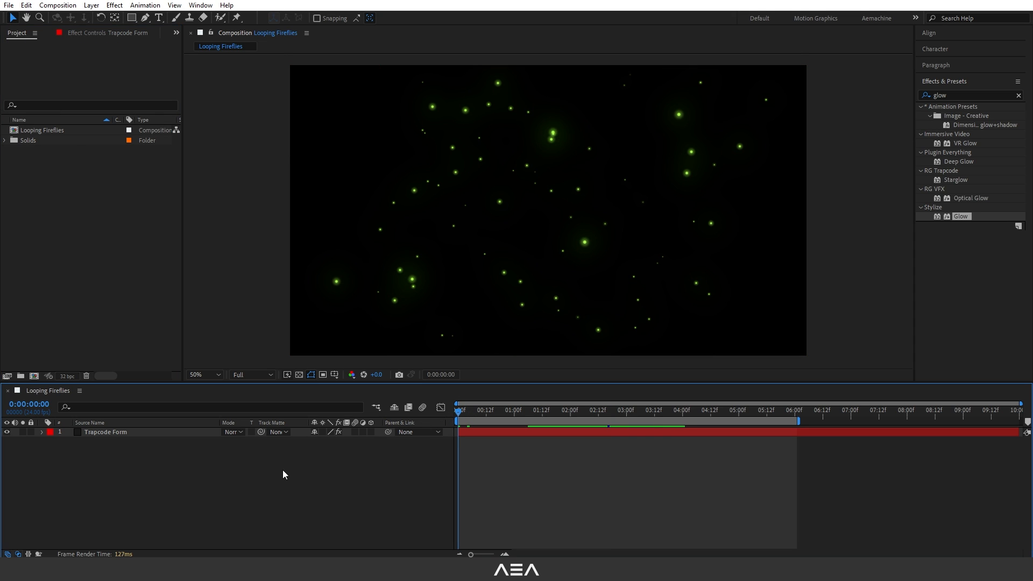